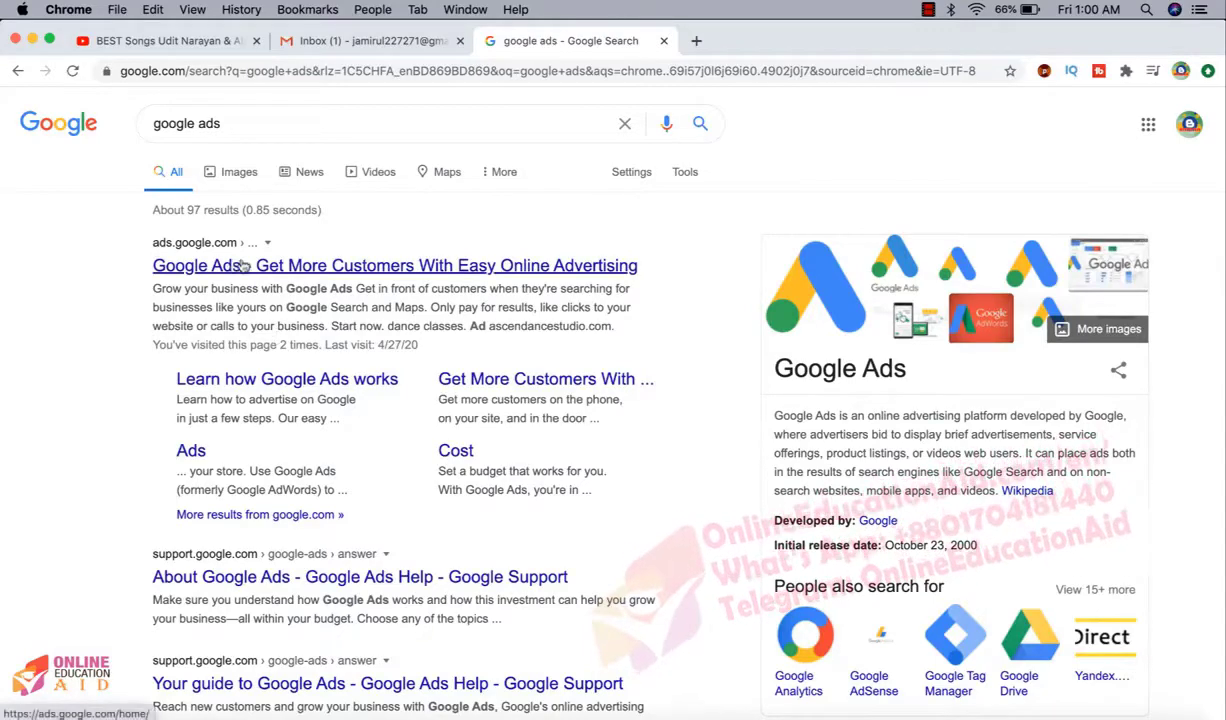
Open the Google Ads home page from the top 'google ads' search result.
left_click(360, 265)
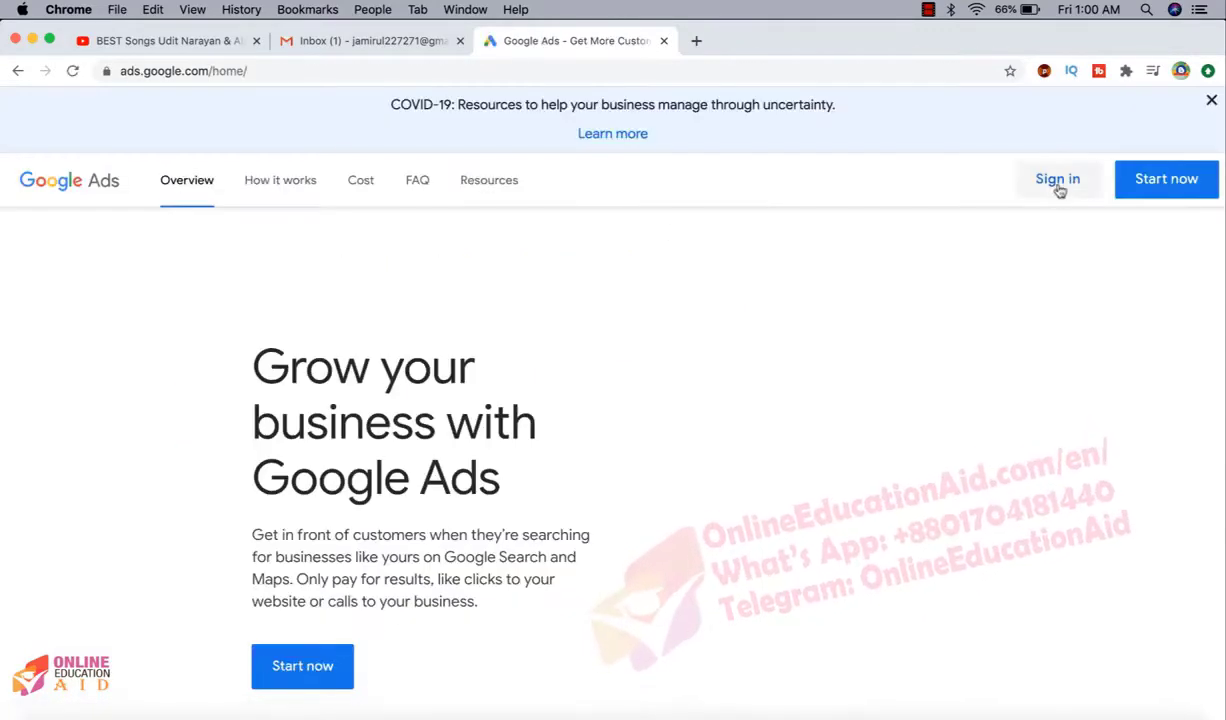
Start a new campaign and finish signing in with the saved Google password.
left_click(1153, 186)
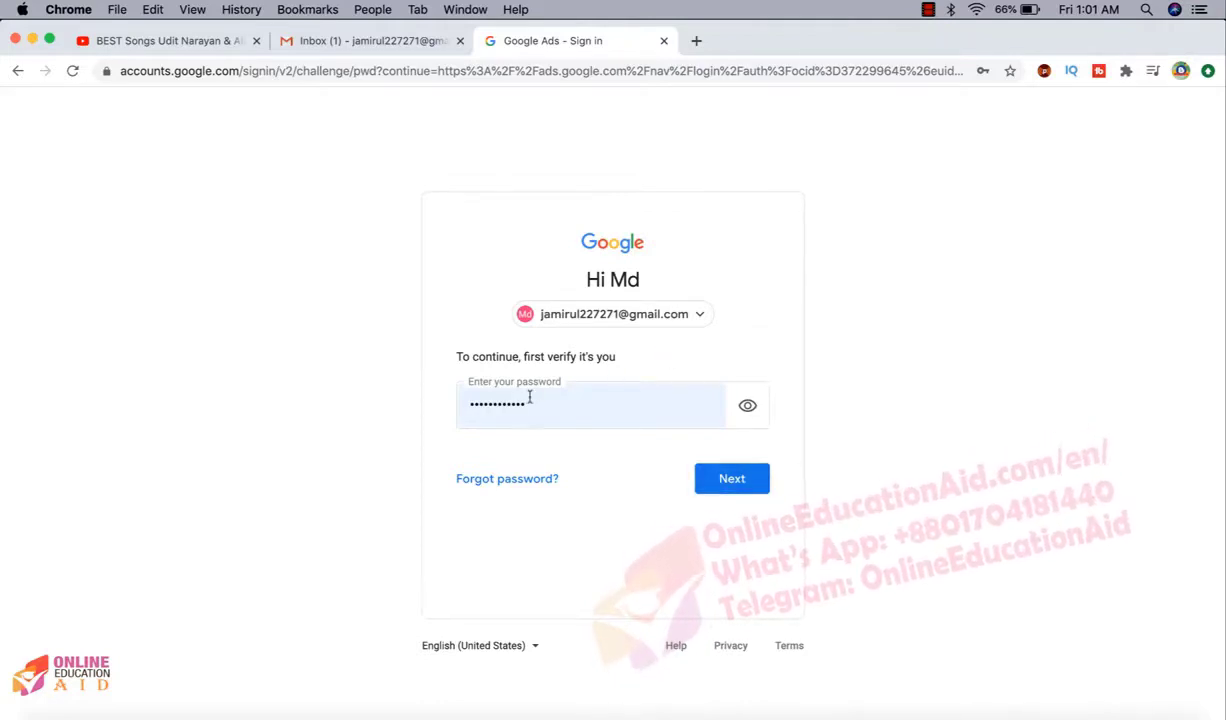
left_click(733, 479)
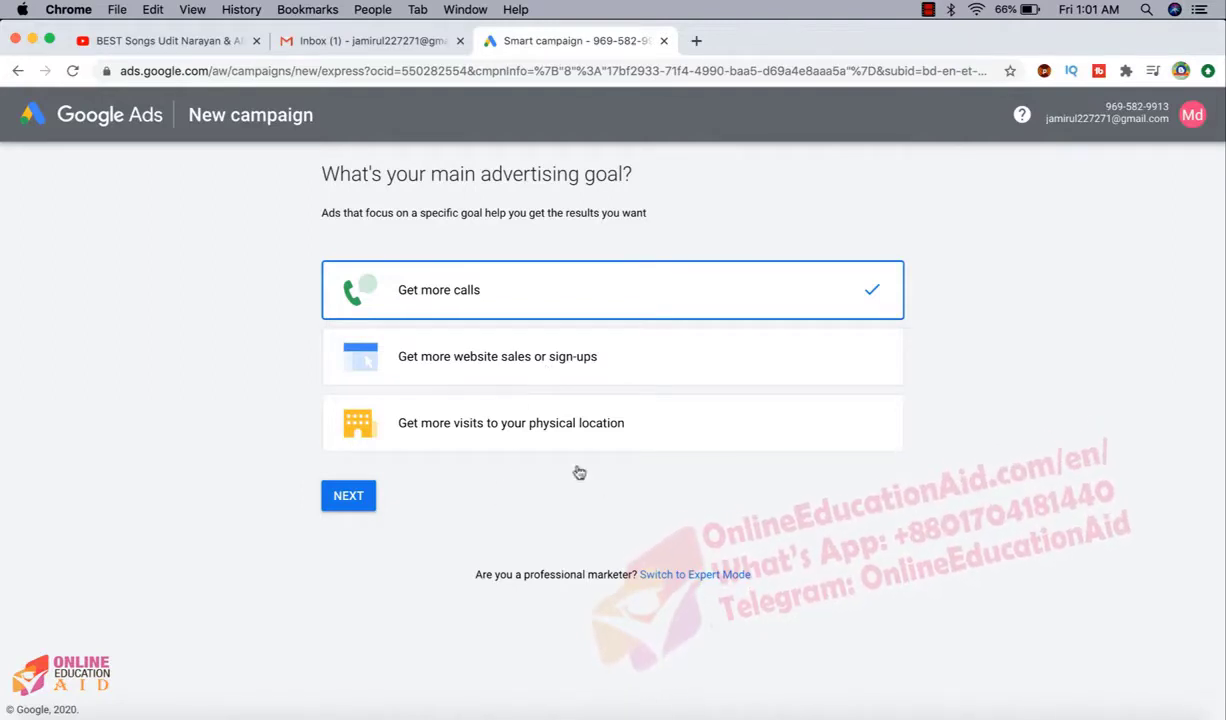
Choose 'Get more website sales or sign-ups' as the campaign goal and continue.
left_click(487, 377)
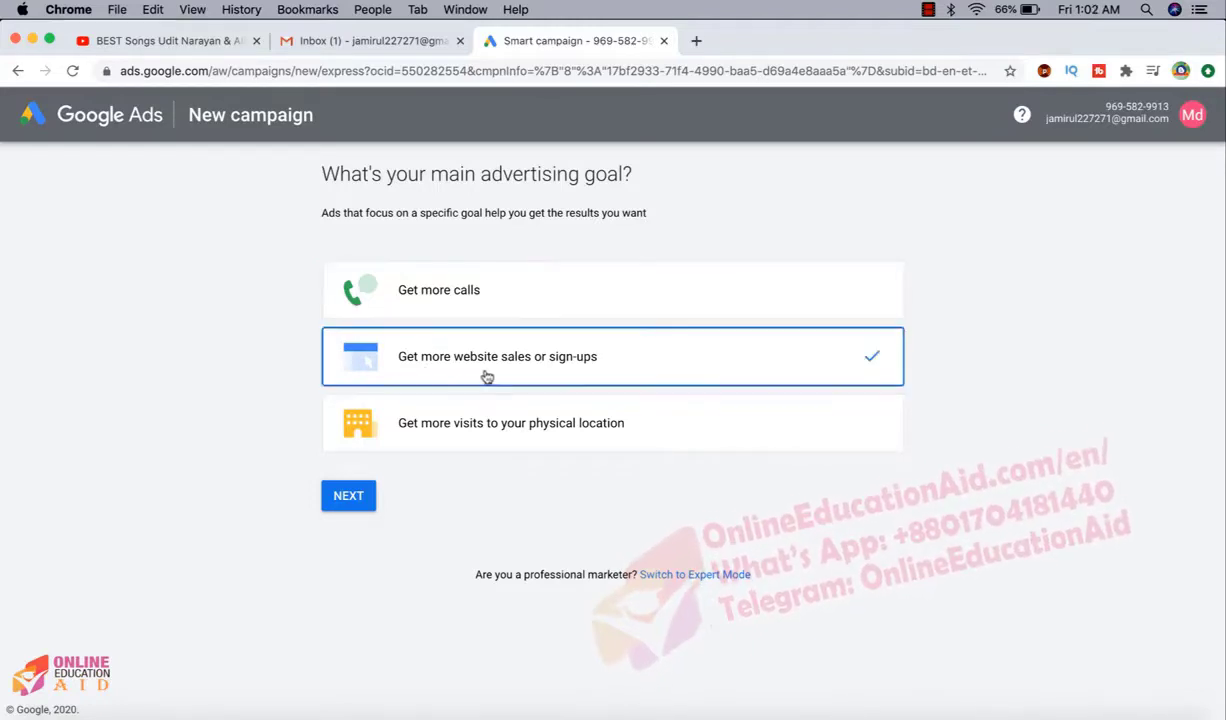
left_click(345, 501)
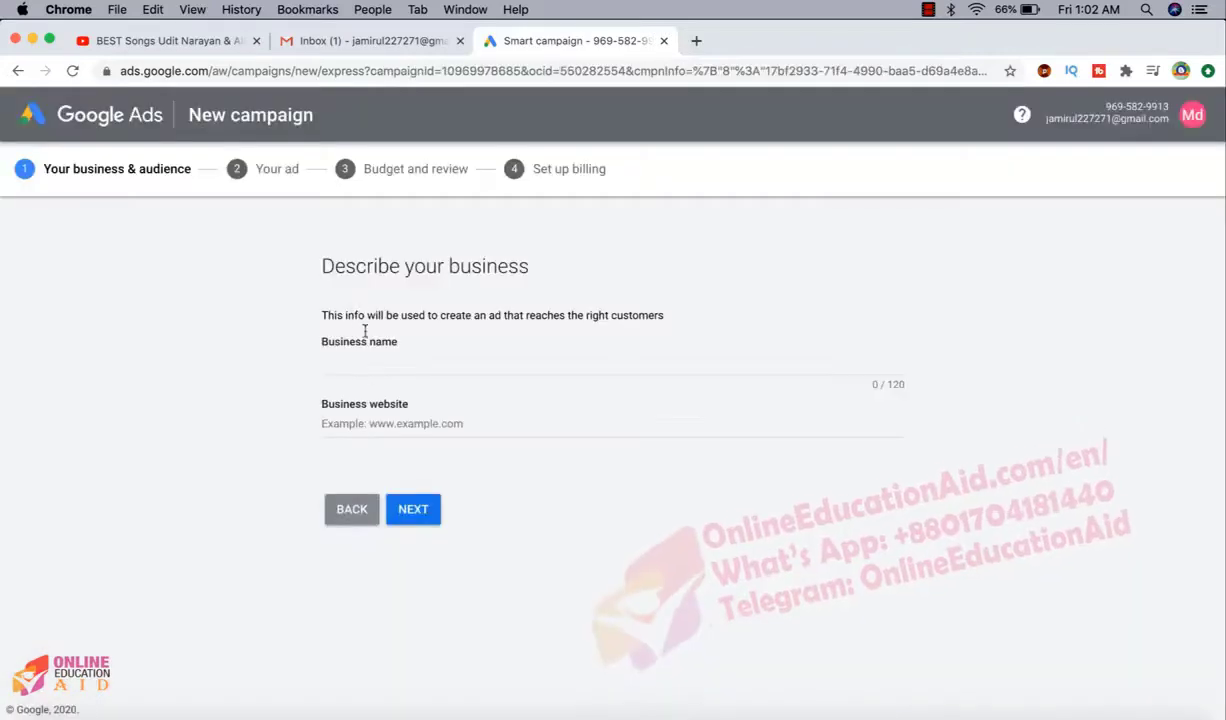
Enter OEA as the business name and paste the onlineeducationaid.com shop website.
left_click(366, 357)
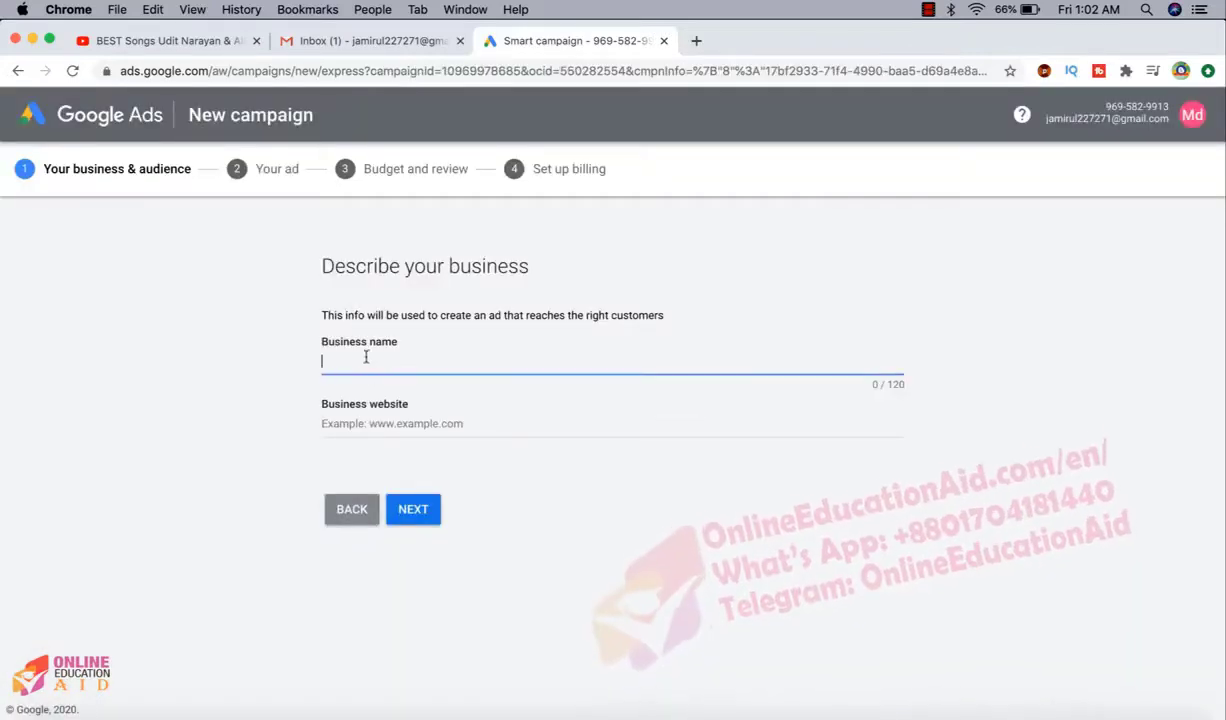
type("OEA")
left_click(405, 421)
type("https://www.onlineeducationaid.com/en/shop/")
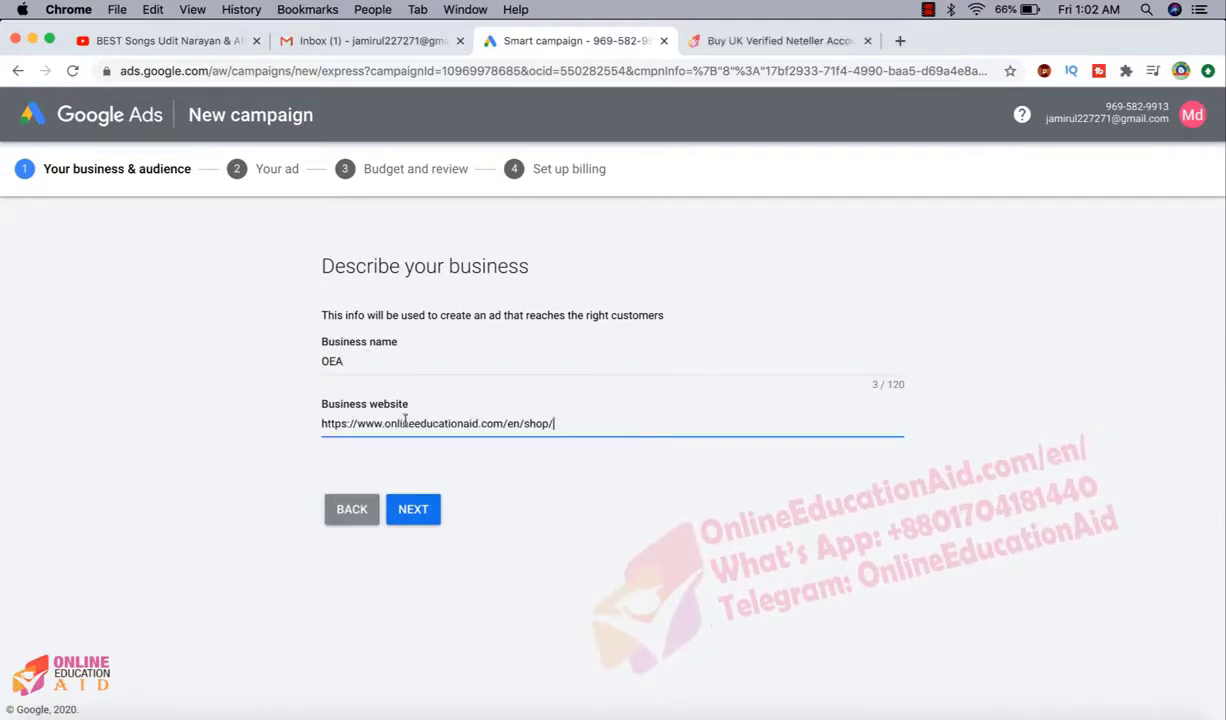
left_click(414, 511)
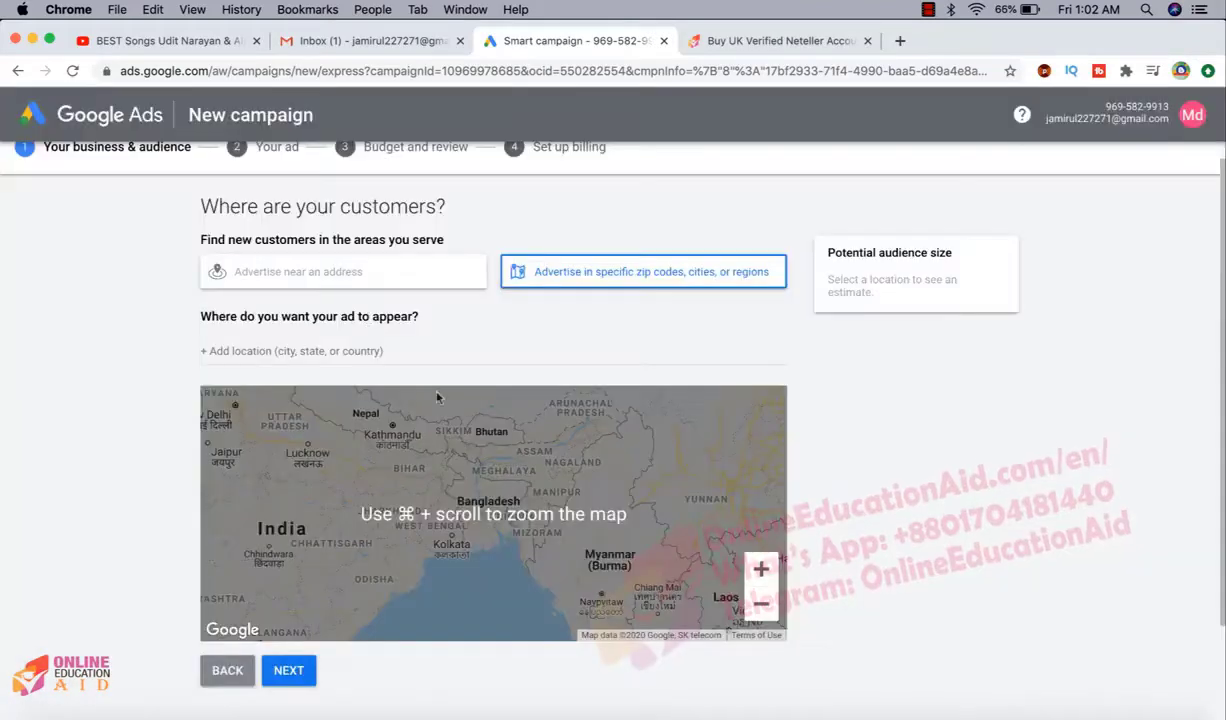
Add the keyword theme 'vcc for facebook ads' and move on to ad writing.
scroll(355, 275, "up", 1)
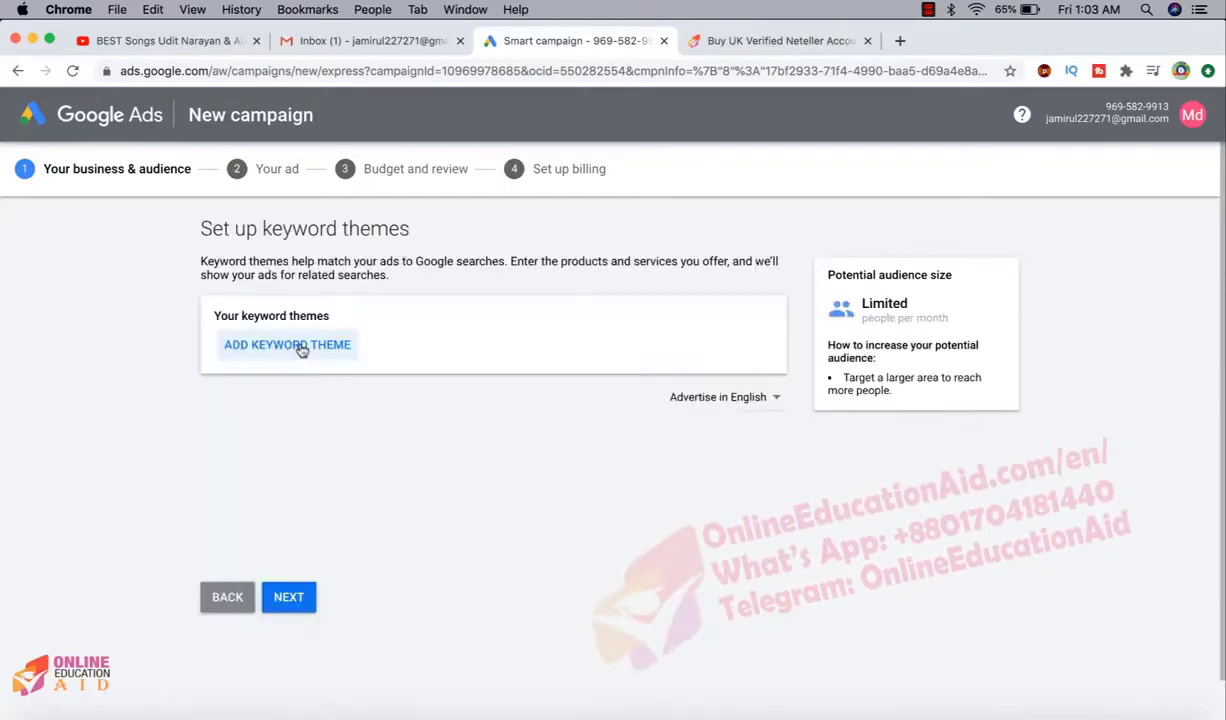
left_click(300, 346)
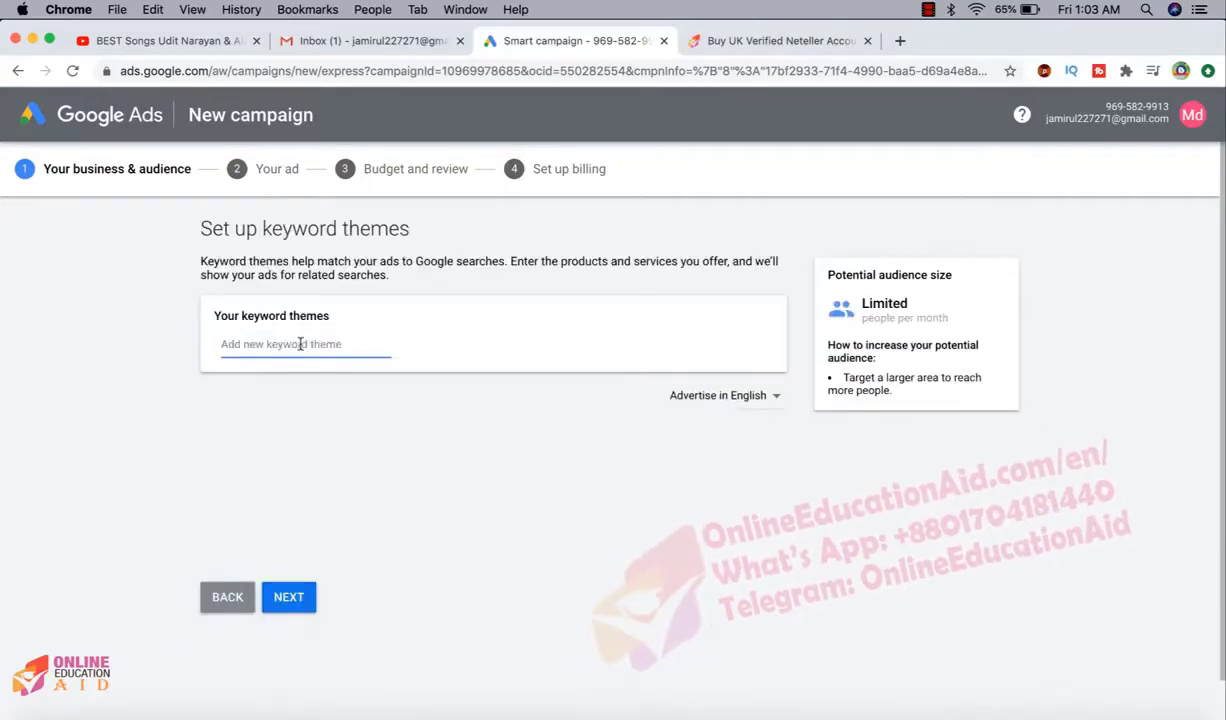
type("vcc")
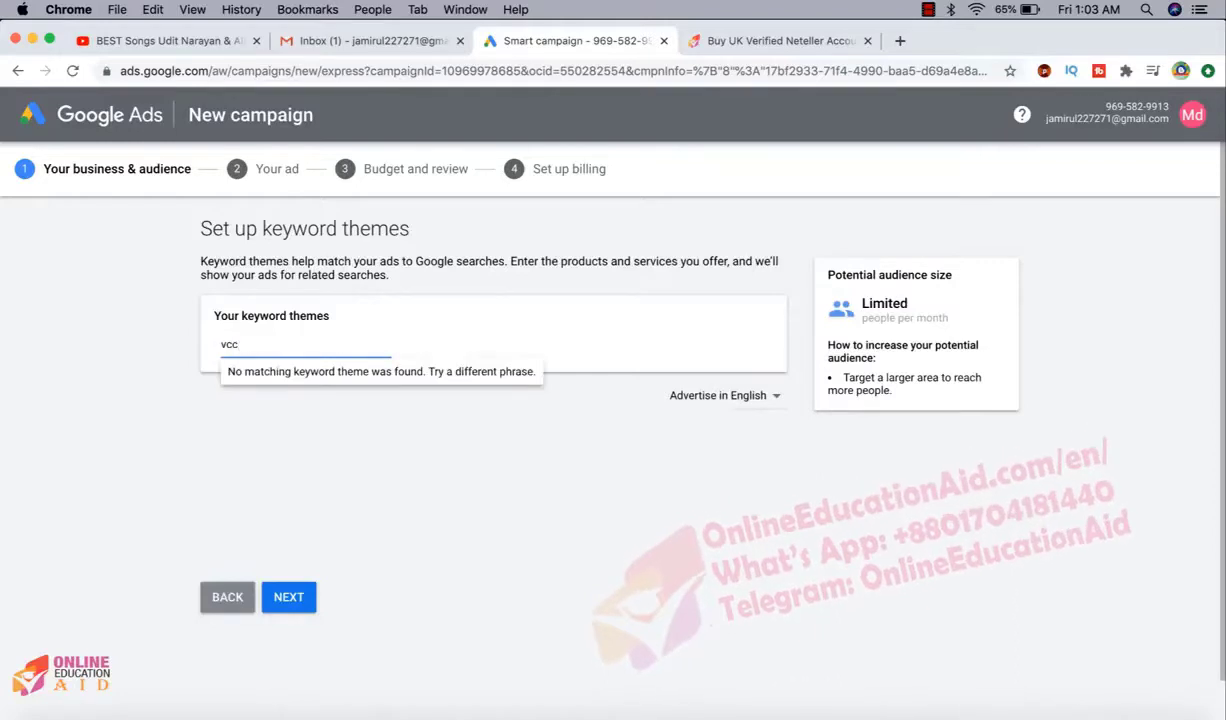
type(" for facebo")
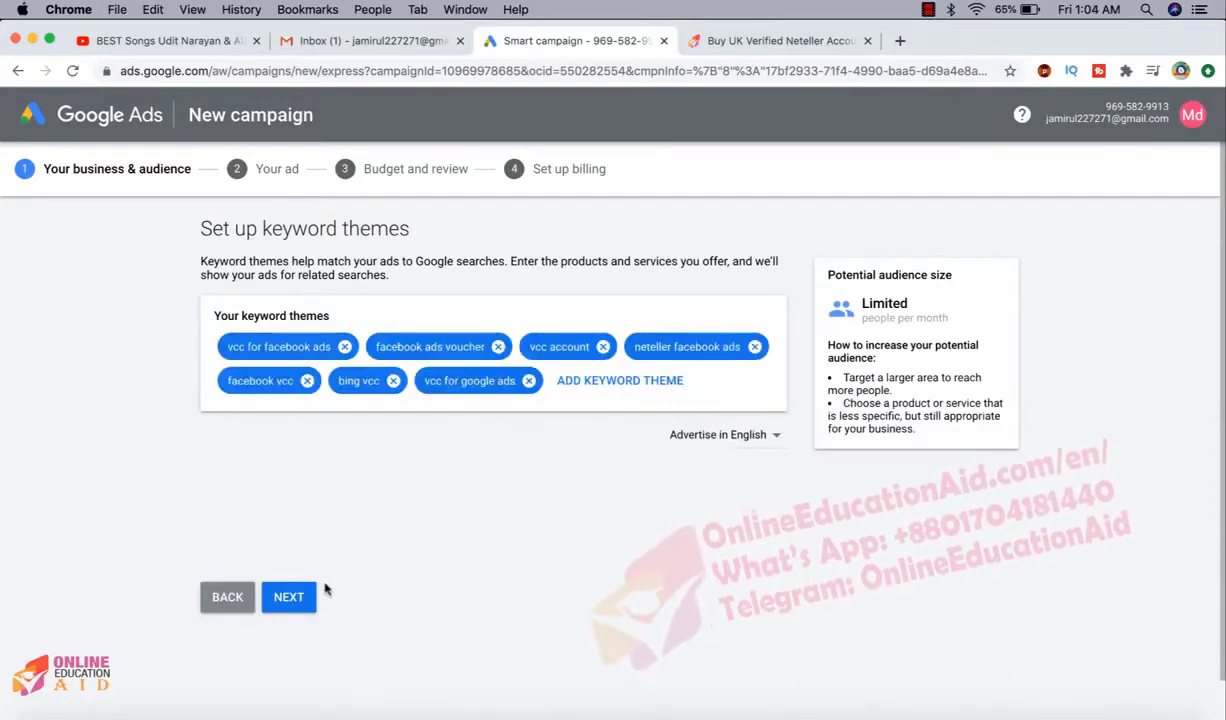
left_click(293, 597)
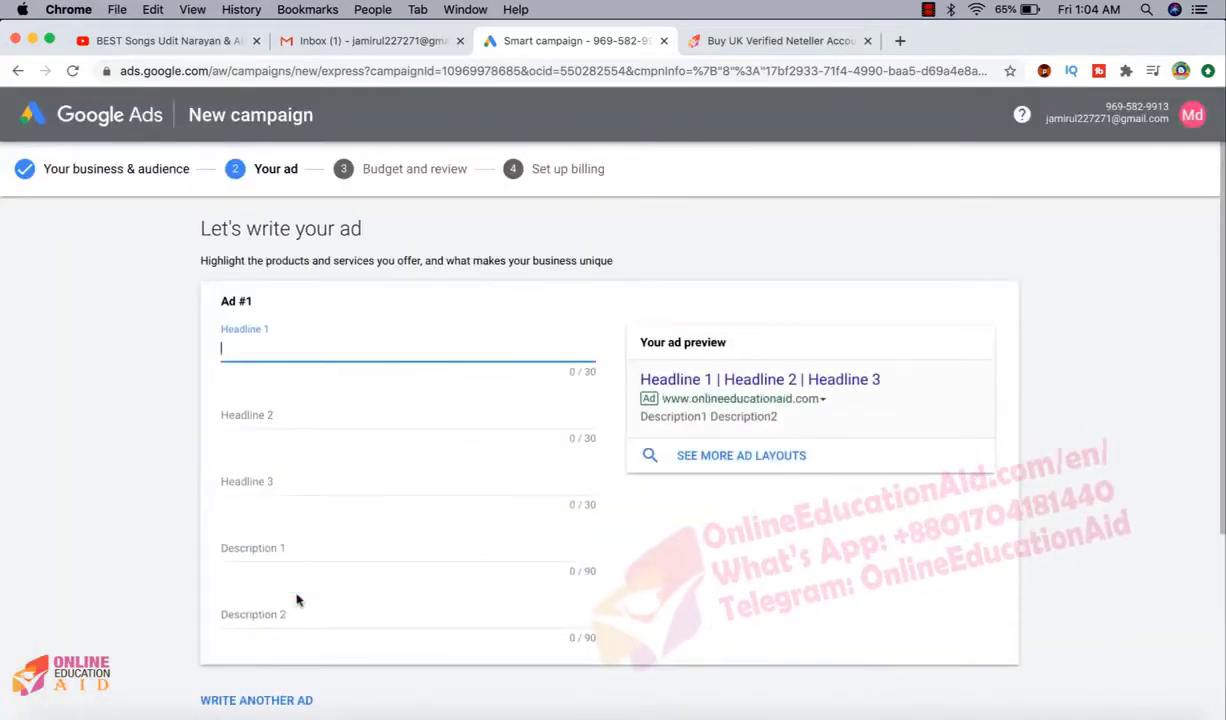
Fill Ad #1 with three headlines and two descriptions about cards for Facebook and Google Ads.
scroll(296, 599, "down", 3)
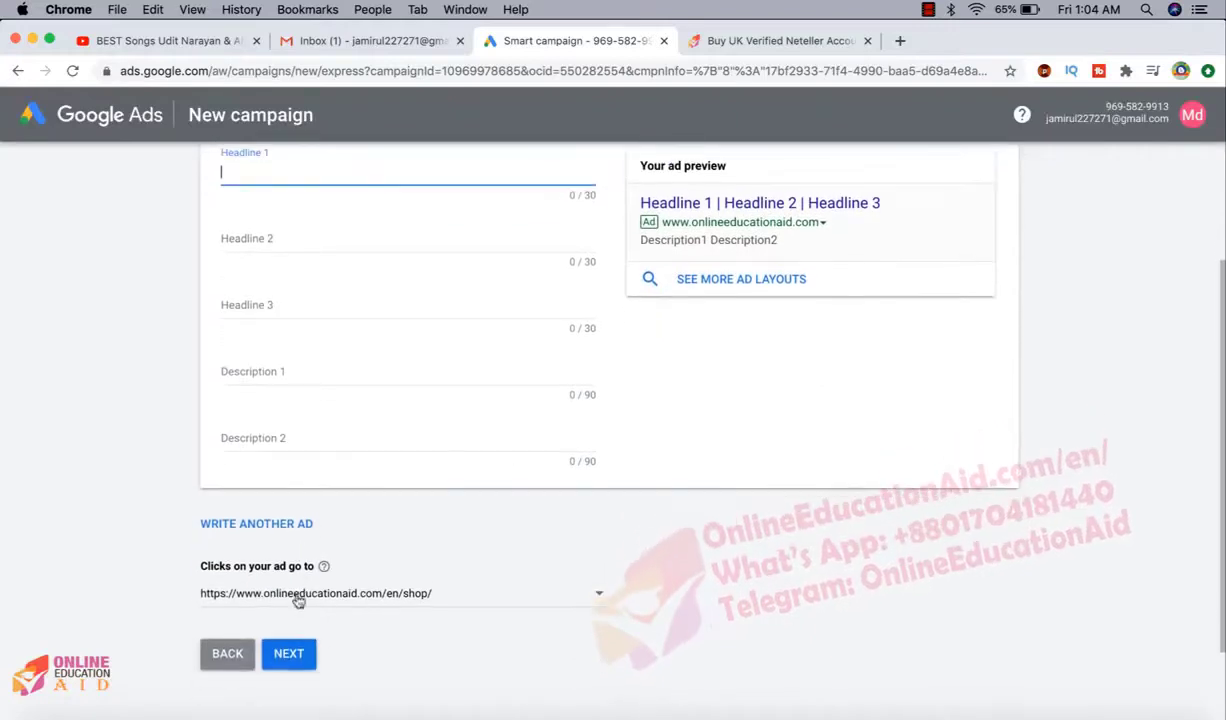
scroll(296, 599, "up", 1)
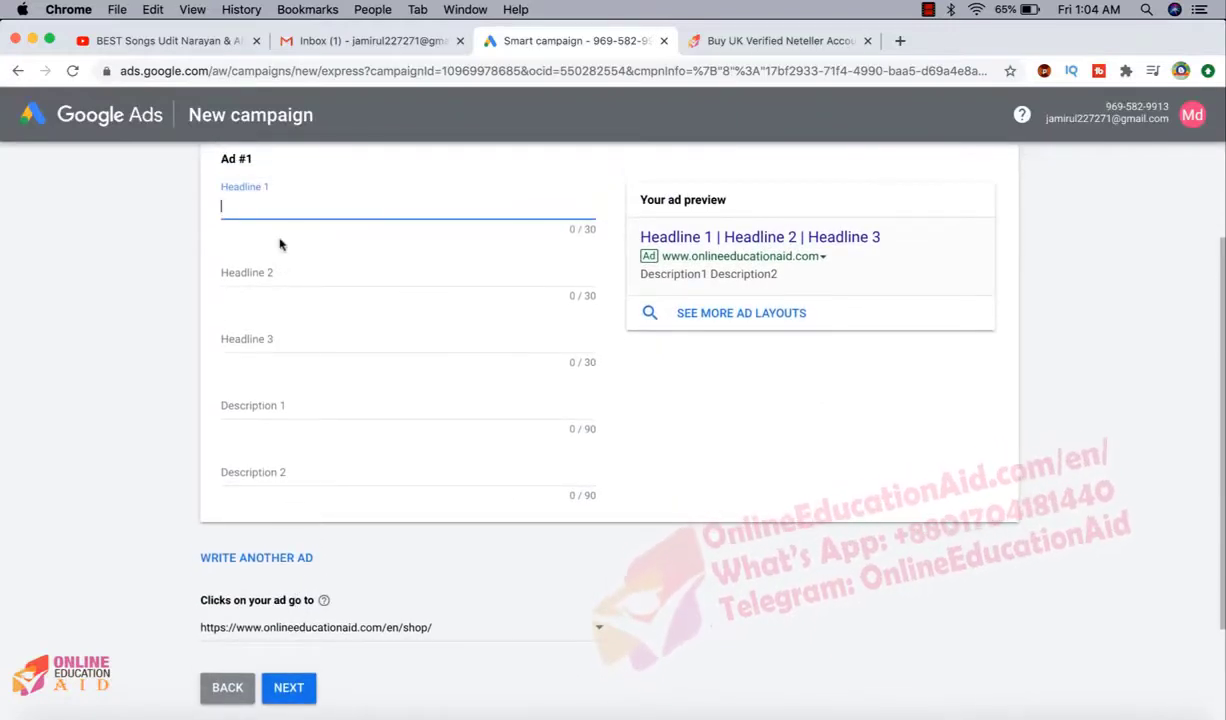
type("Get Cards for Facebook Ads")
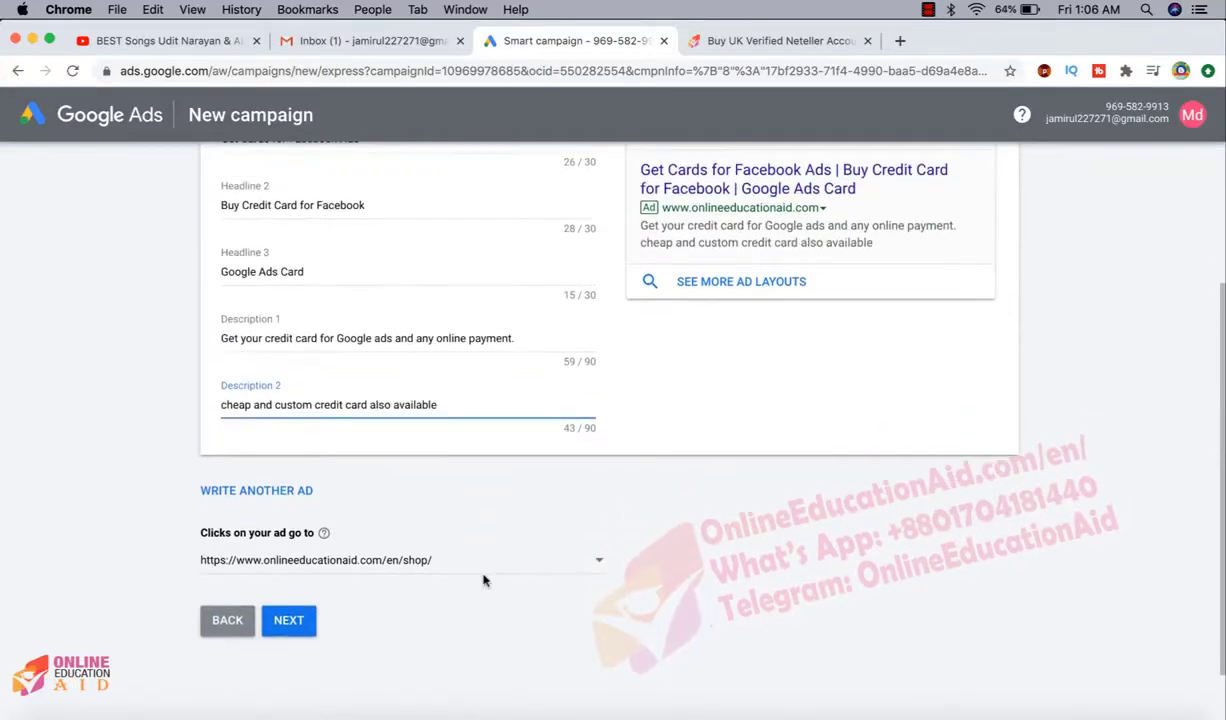
scroll(484, 578, "up", 3)
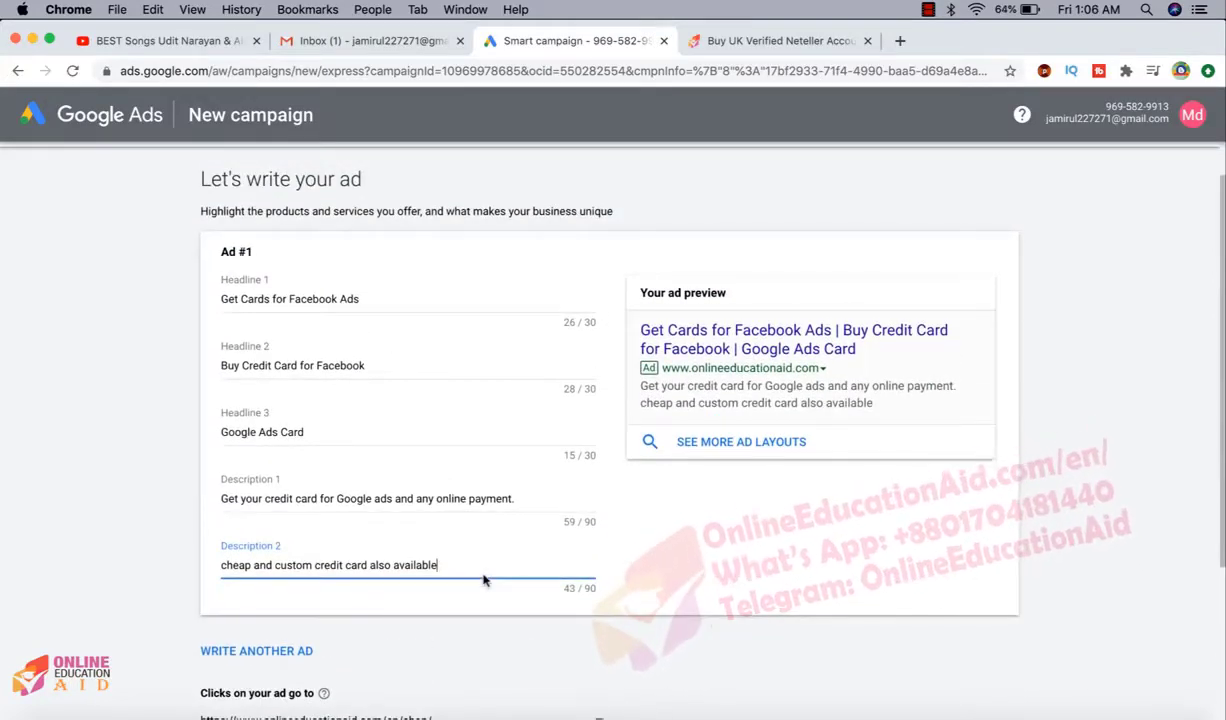
scroll(484, 578, "down", 3)
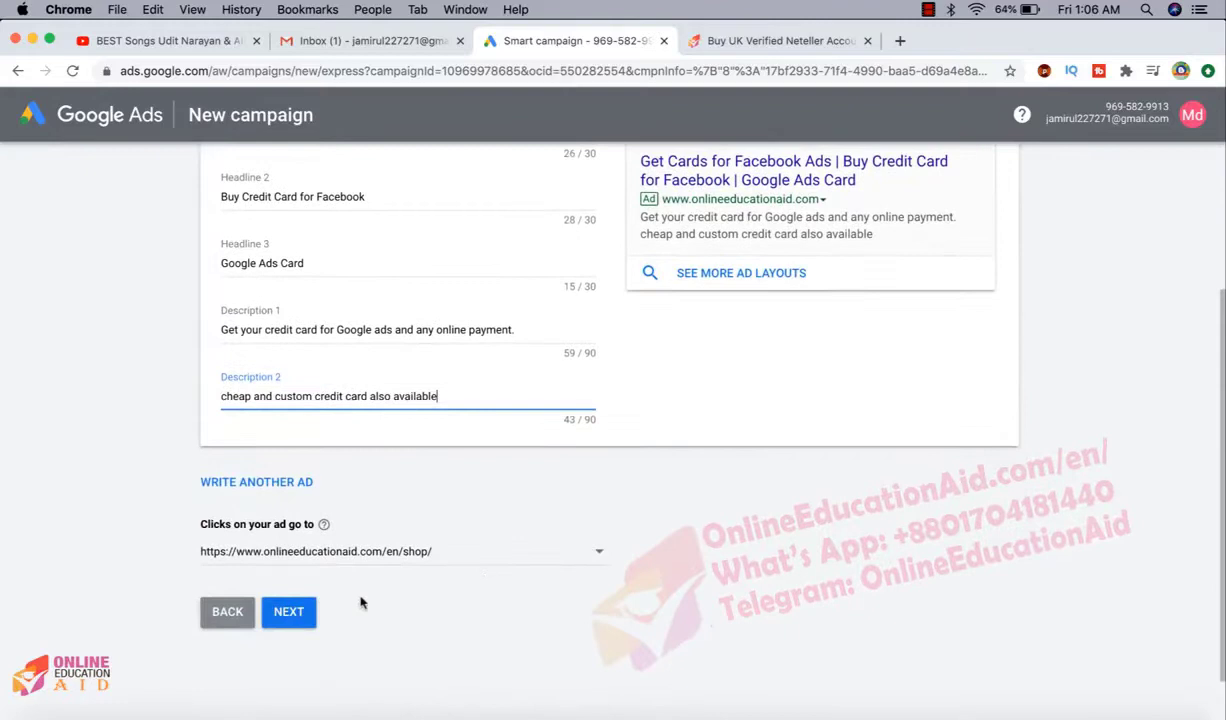
left_click(288, 614)
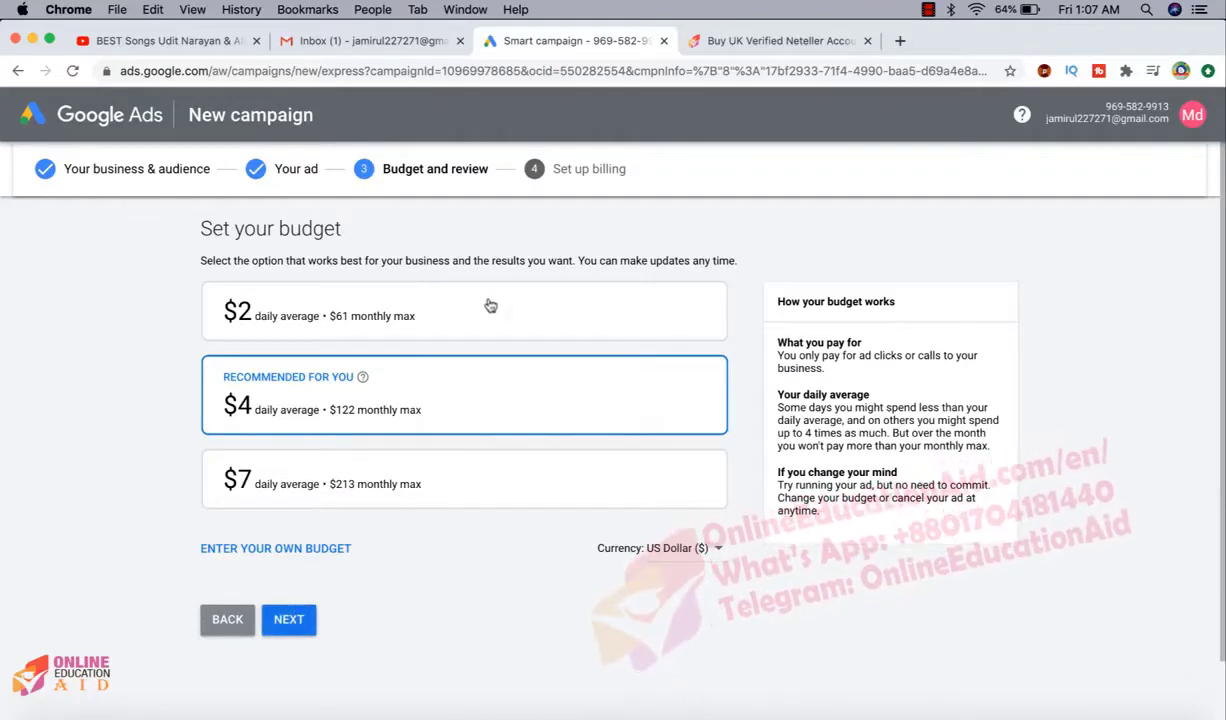
Pick the $2 daily average budget and proceed to billing.
left_click(347, 323)
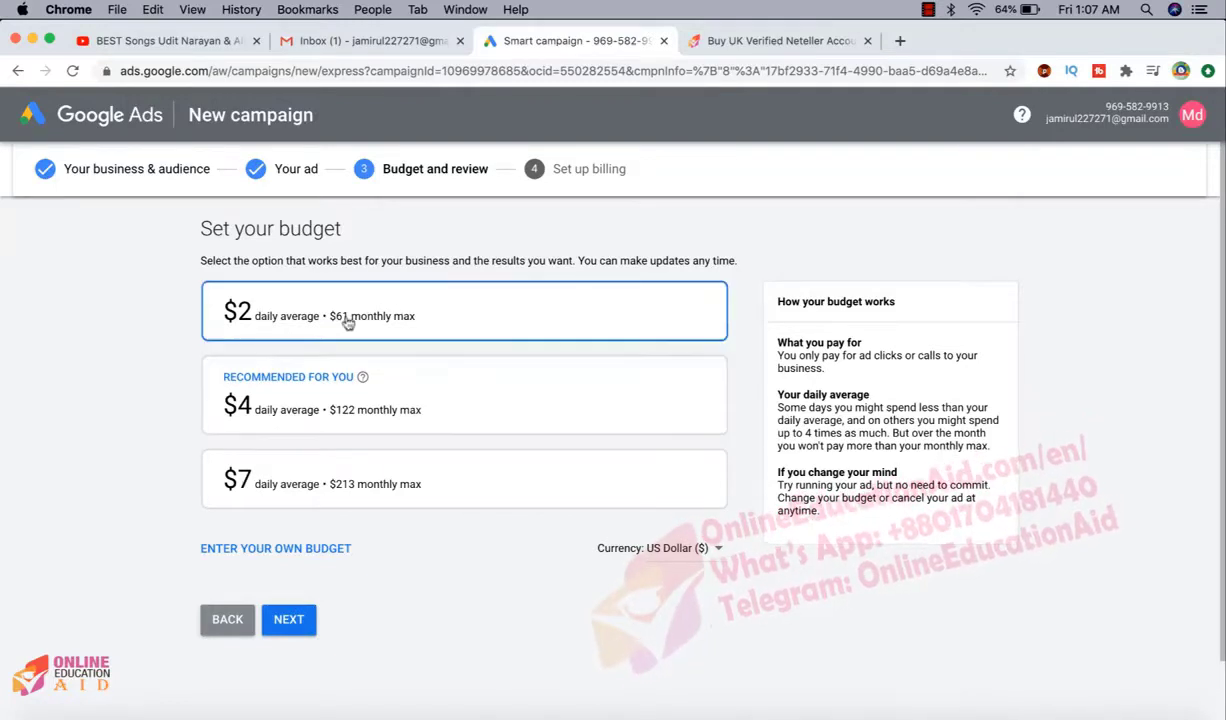
left_click(290, 622)
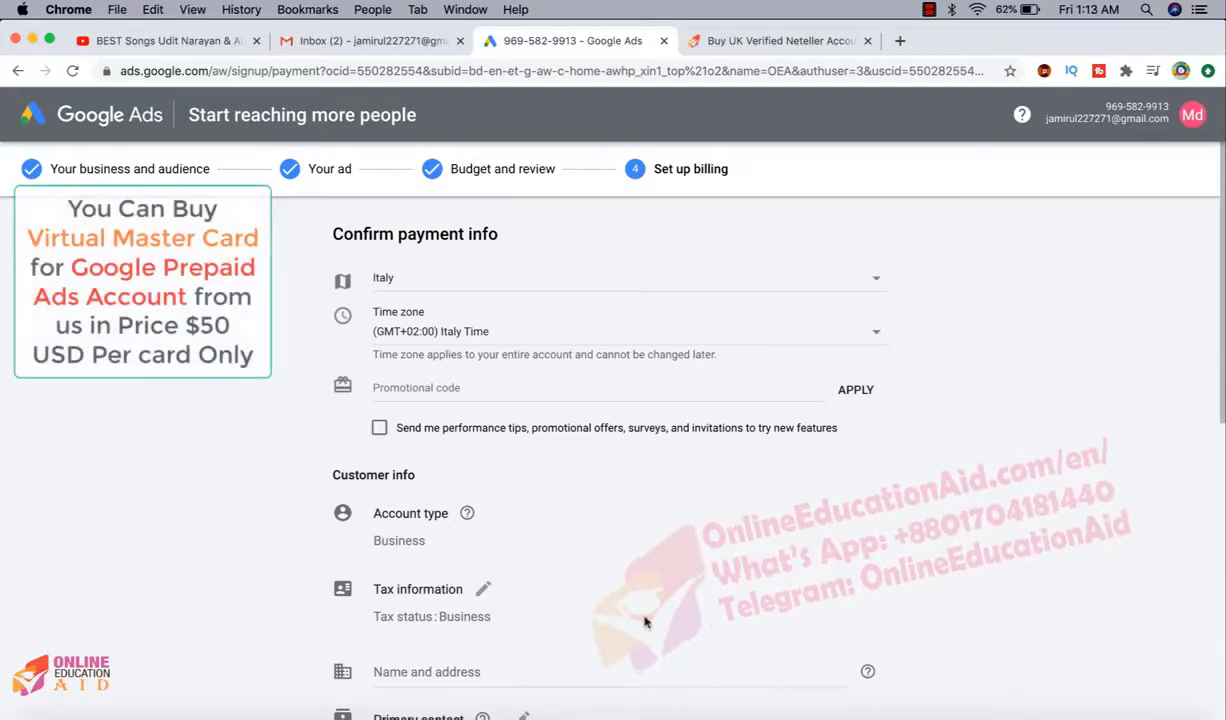
Set the billing country to India.
scroll(644, 621, "down", 3)
scroll(644, 621, "down", 3)
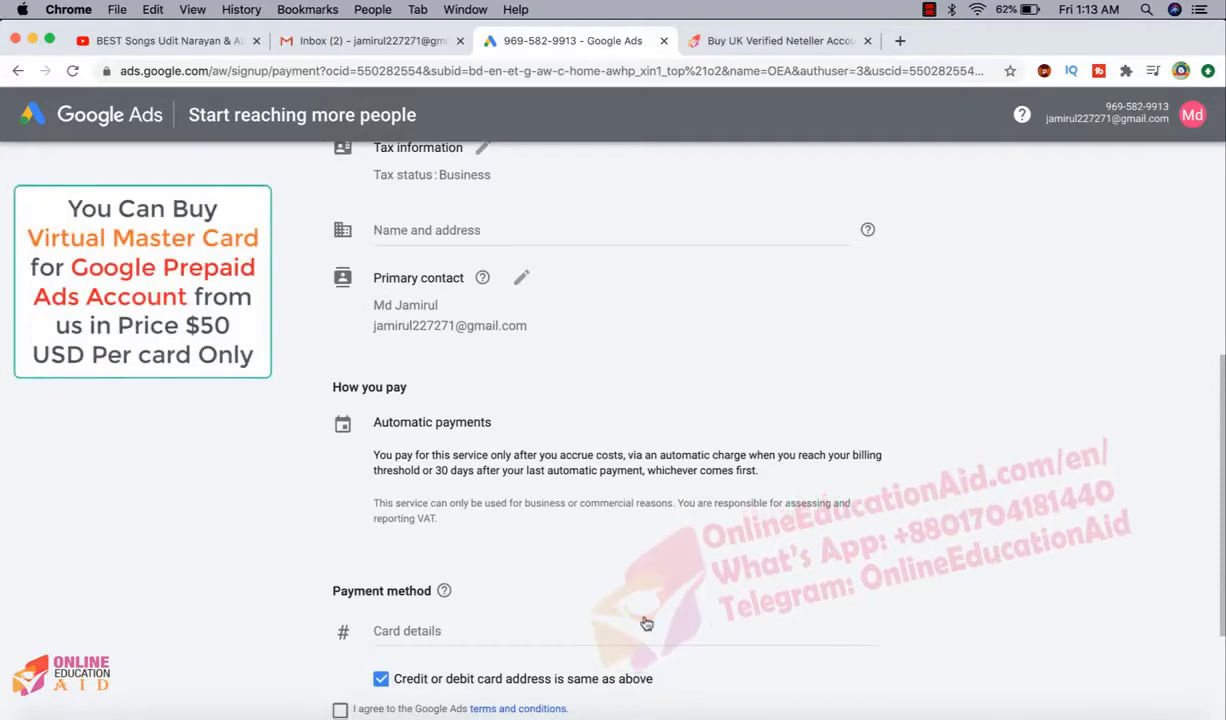
scroll(646, 622, "up", 6)
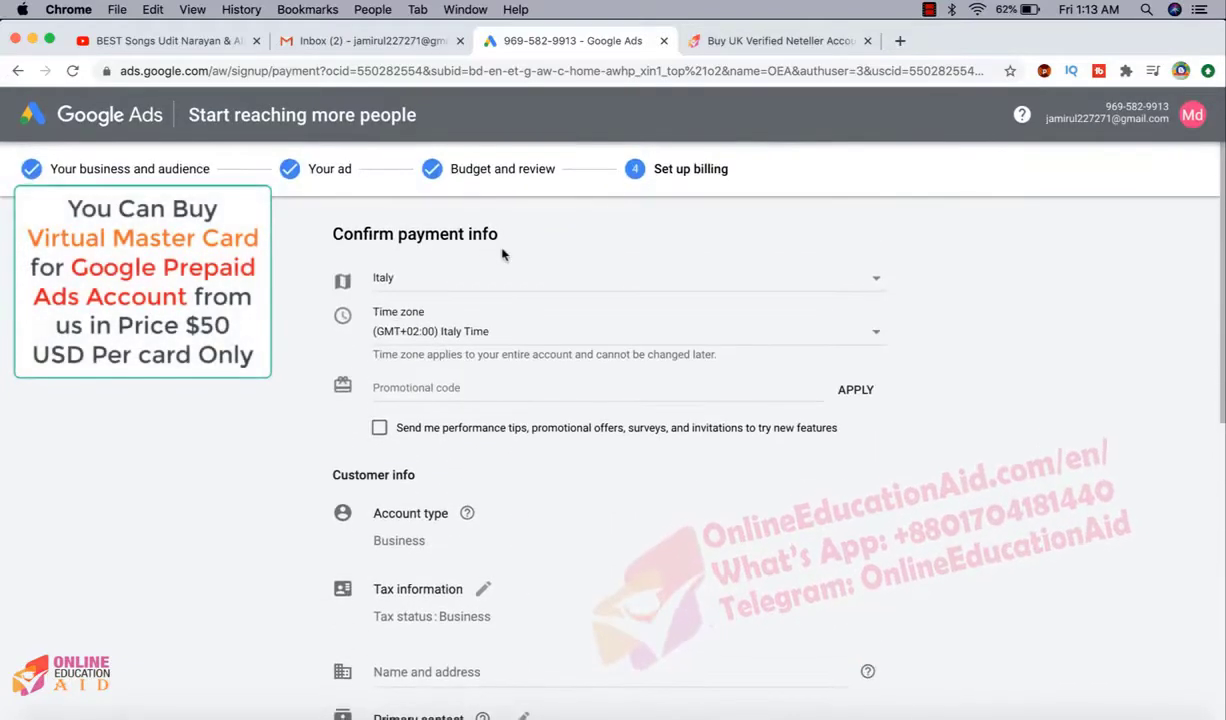
left_click(463, 284)
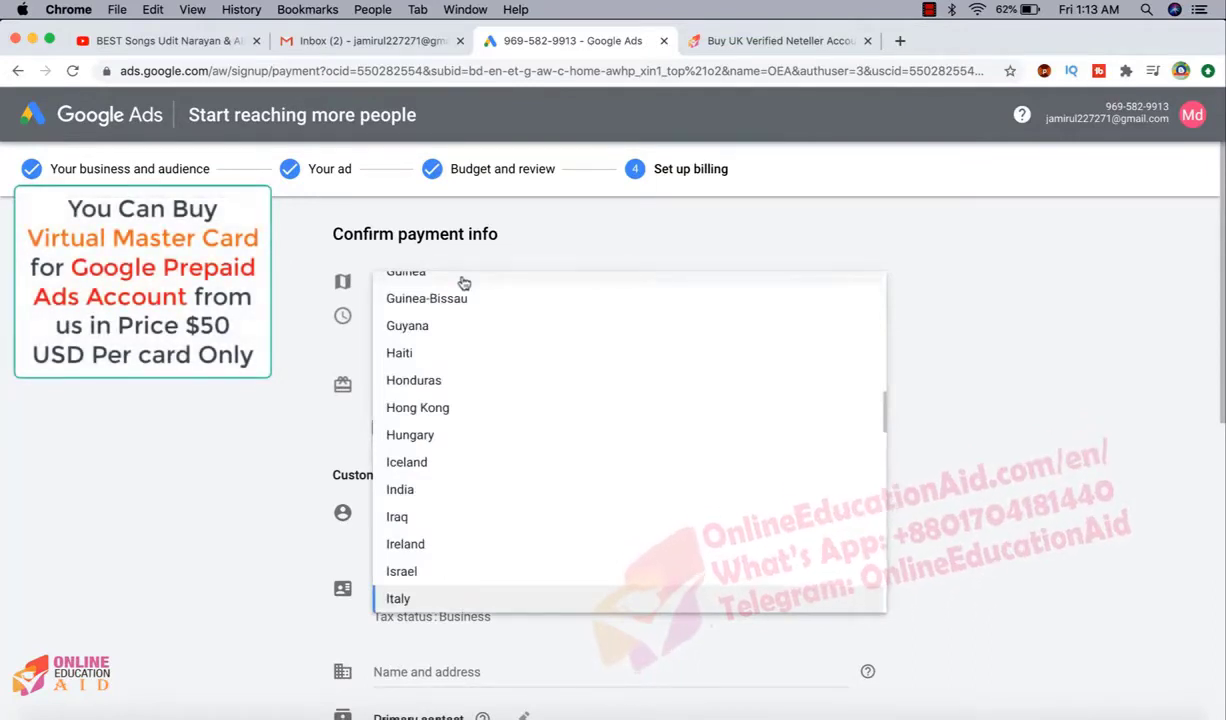
left_click(398, 489)
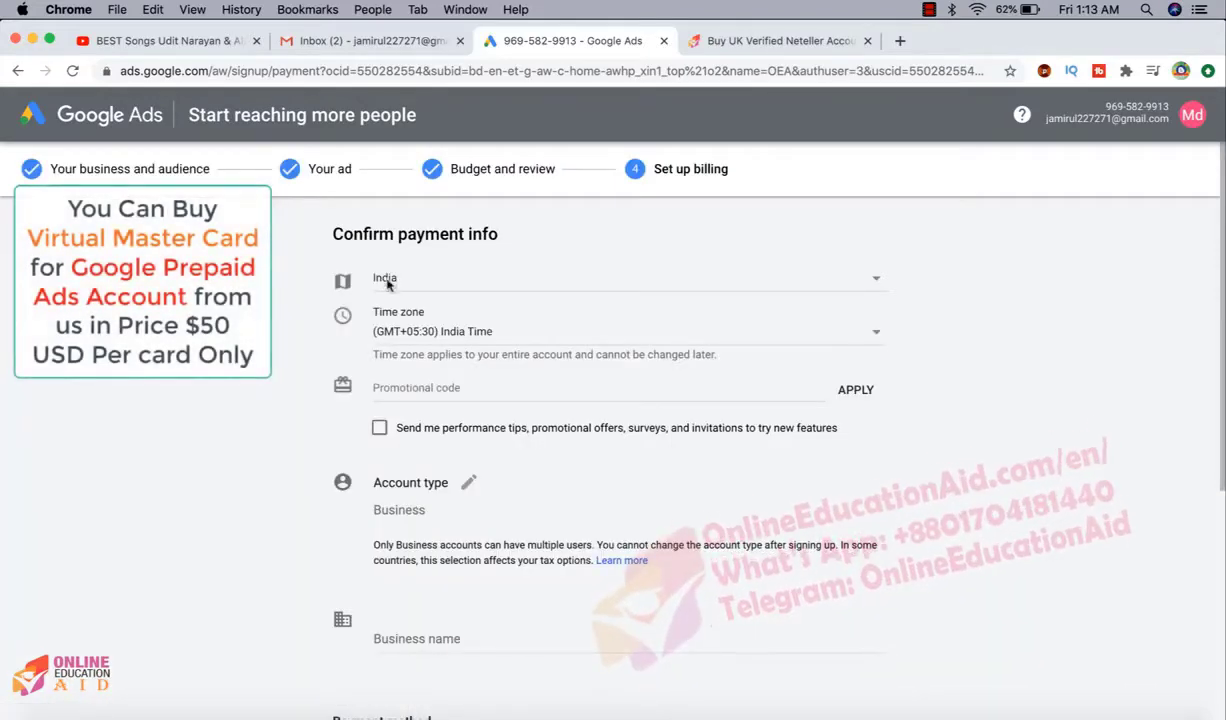
Change the billing account type to Individual.
left_click(469, 487)
left_click(452, 515)
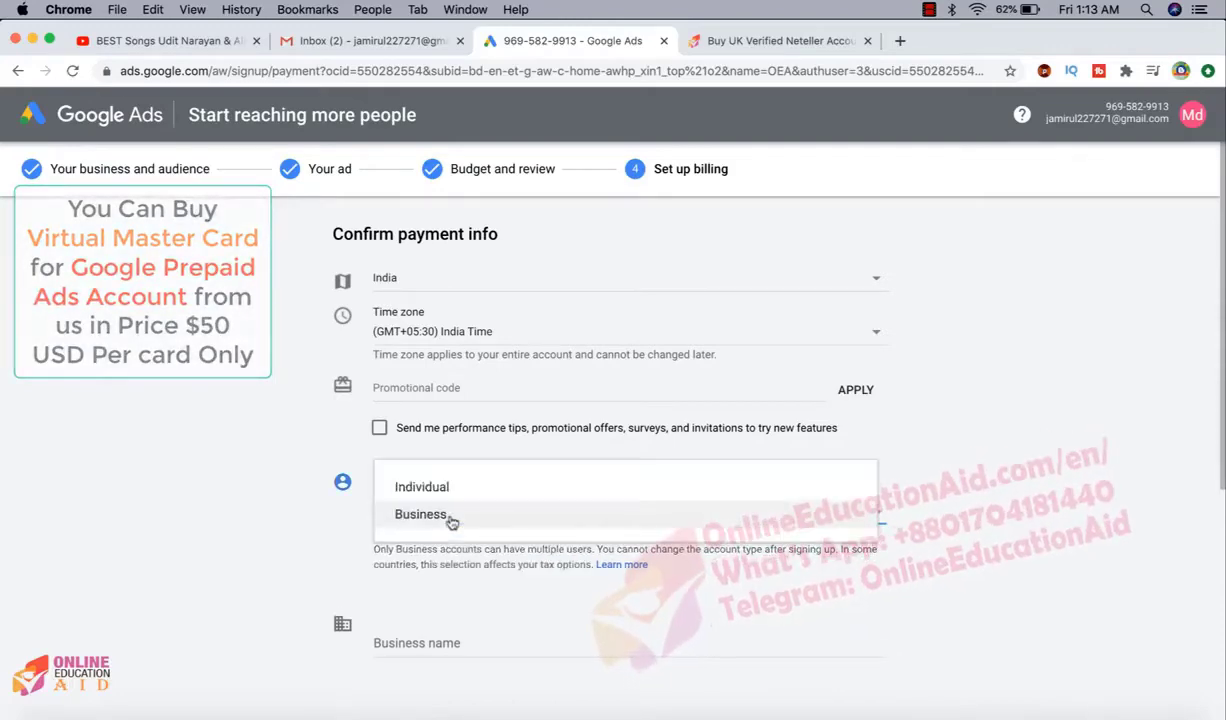
left_click(425, 486)
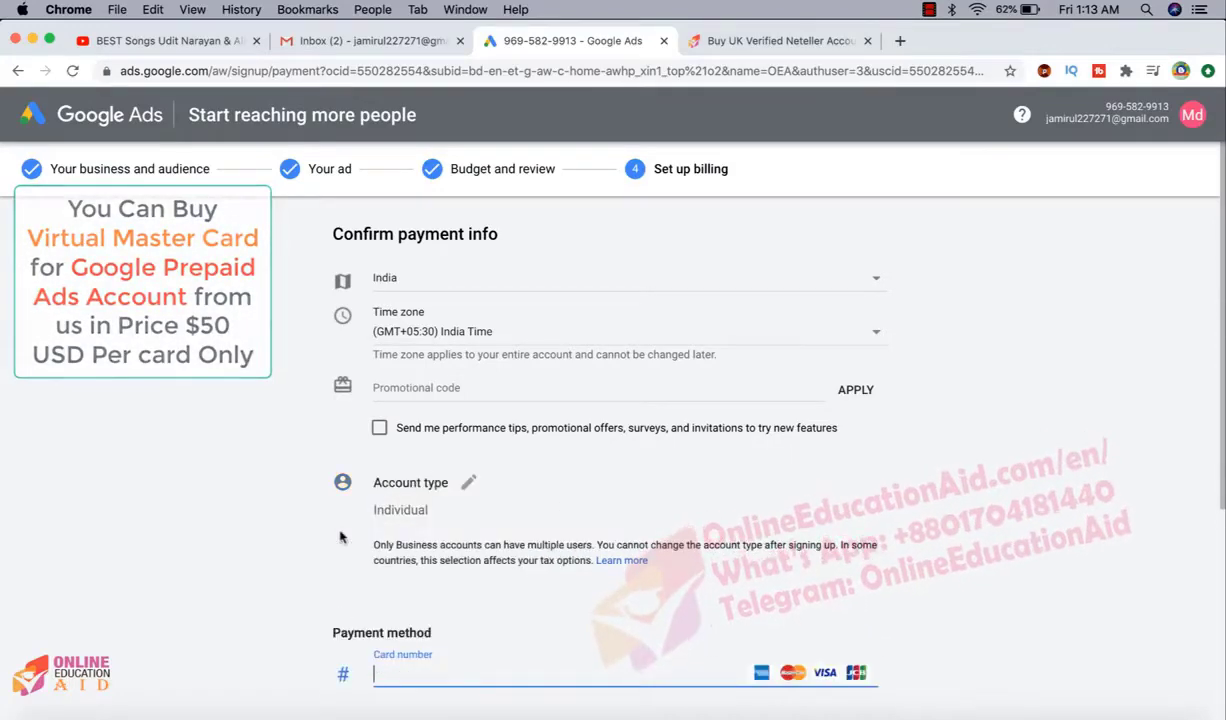
Switch to manual prepaid payments and enter a payment amount of 10.
scroll(340, 537, "down", 3)
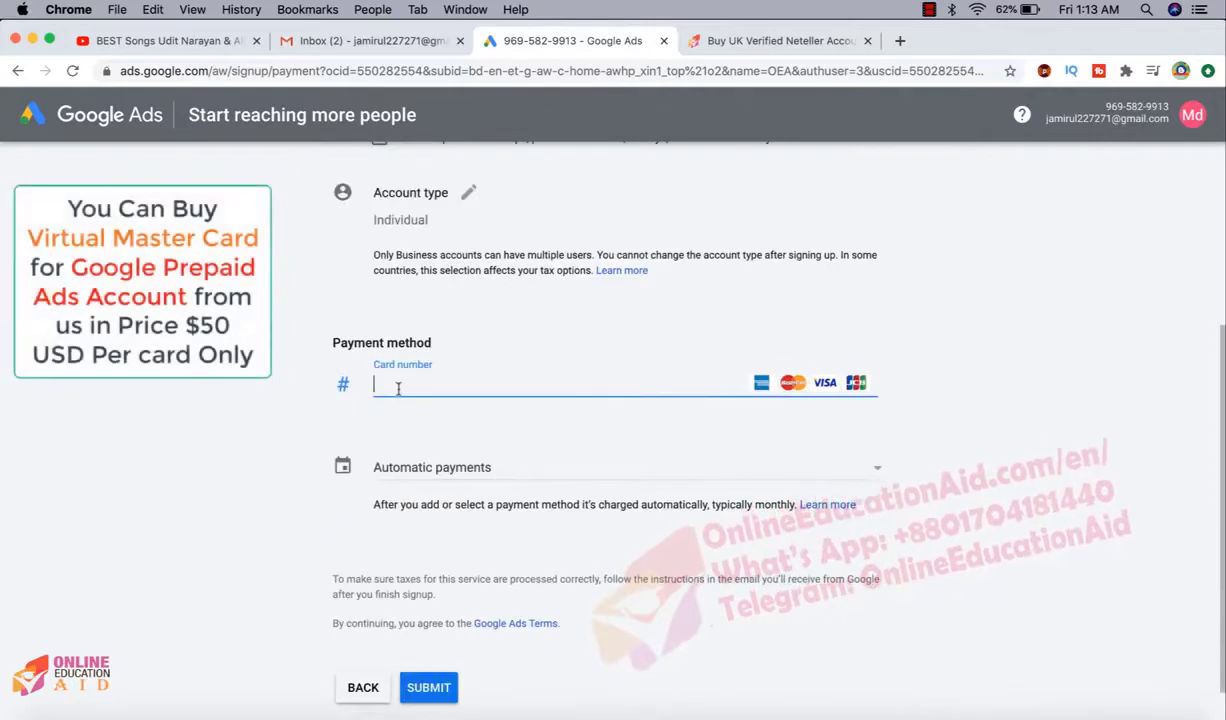
left_click(452, 470)
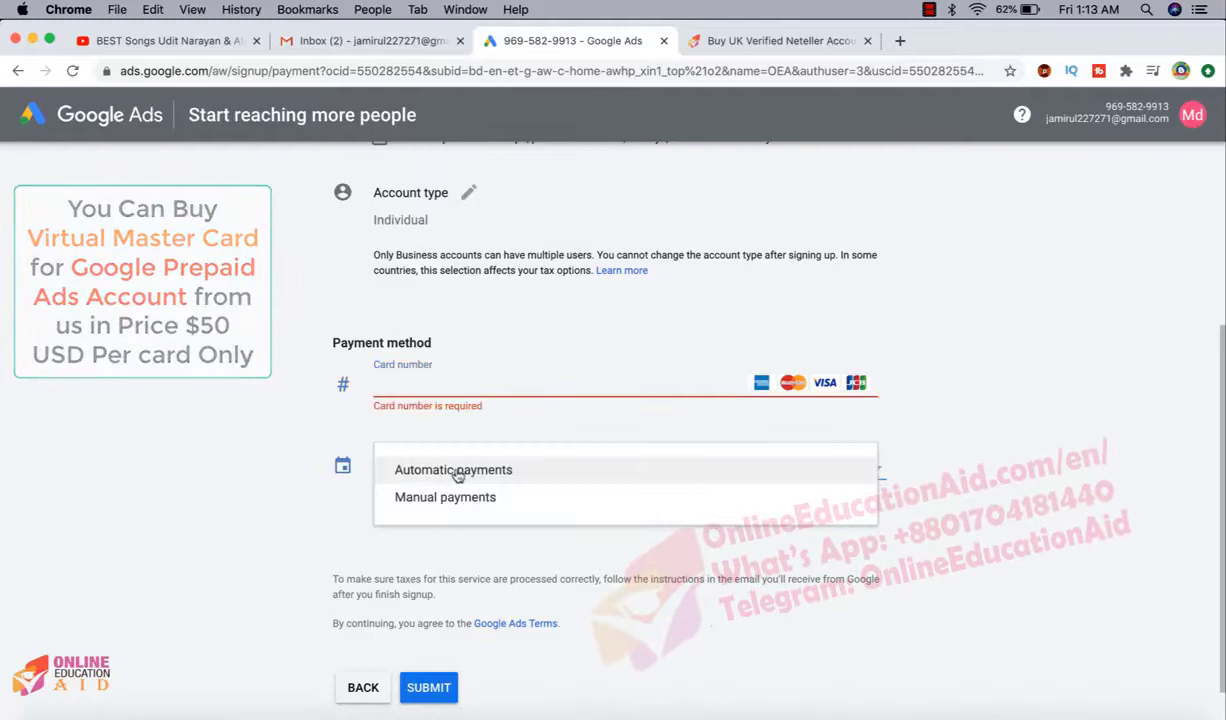
left_click(458, 498)
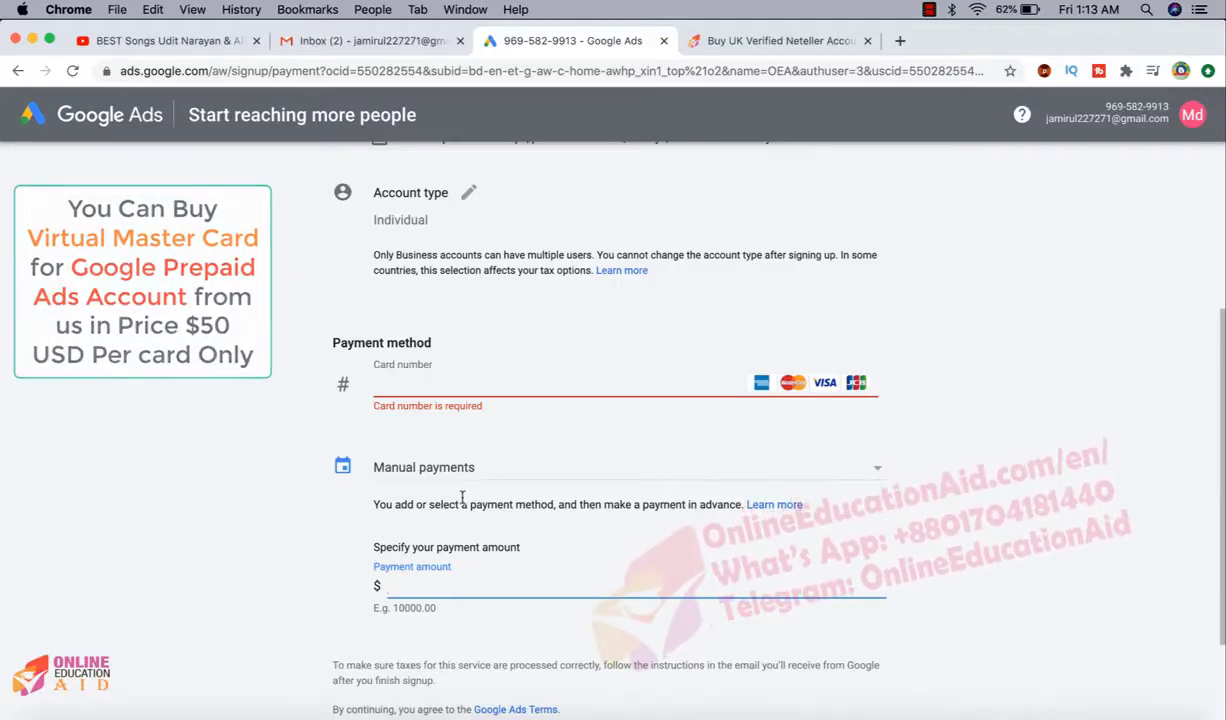
type("10")
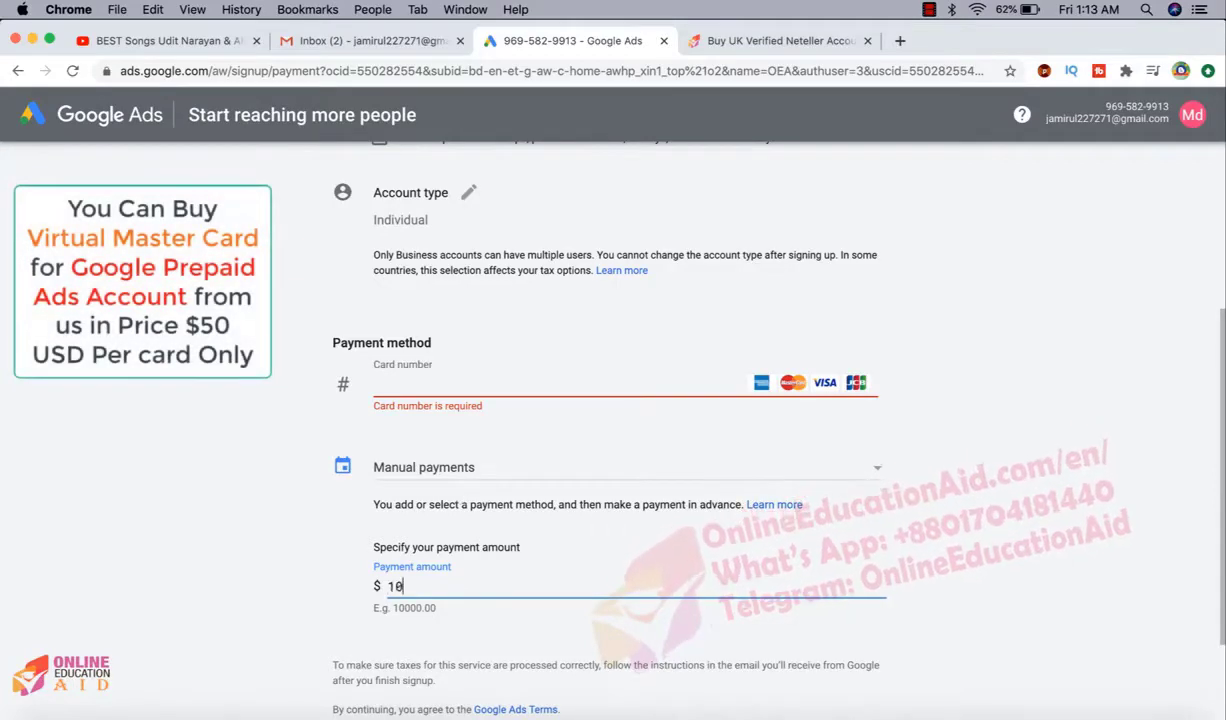
left_click(896, 545)
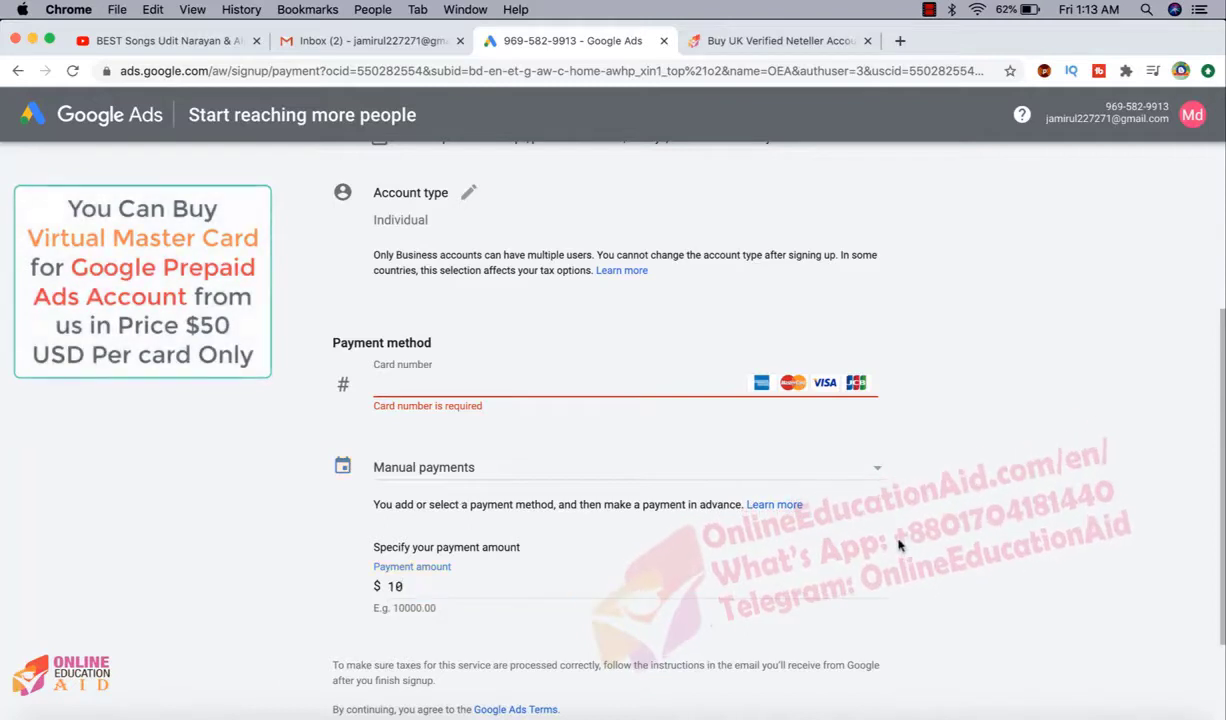
scroll(898, 545, "down", 1)
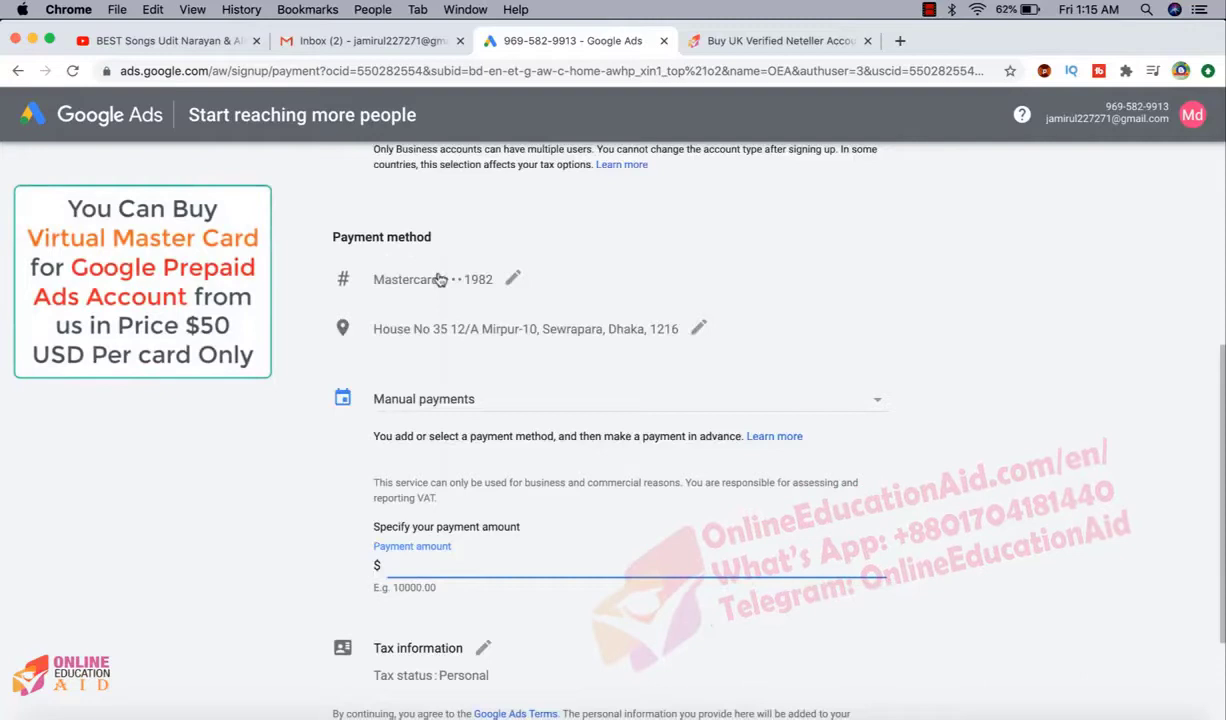
Reopen the saved Mastercard details and enter 10 in the Payment amount field.
left_click(515, 280)
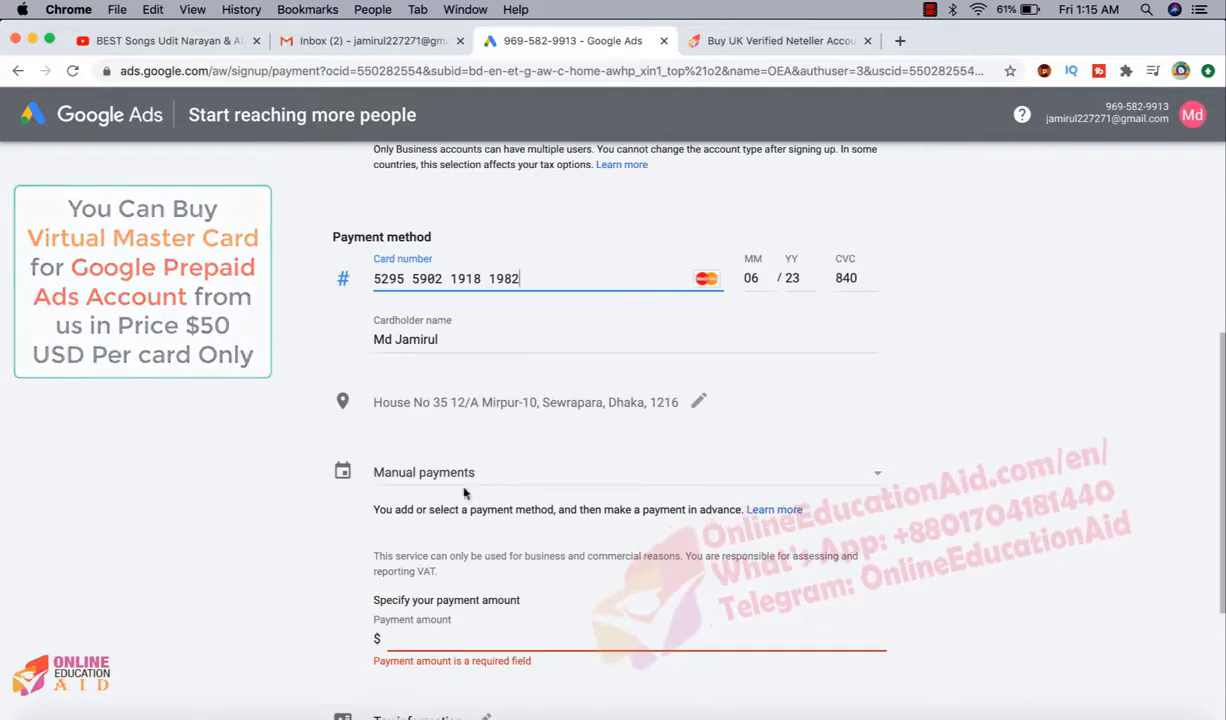
left_click(420, 641)
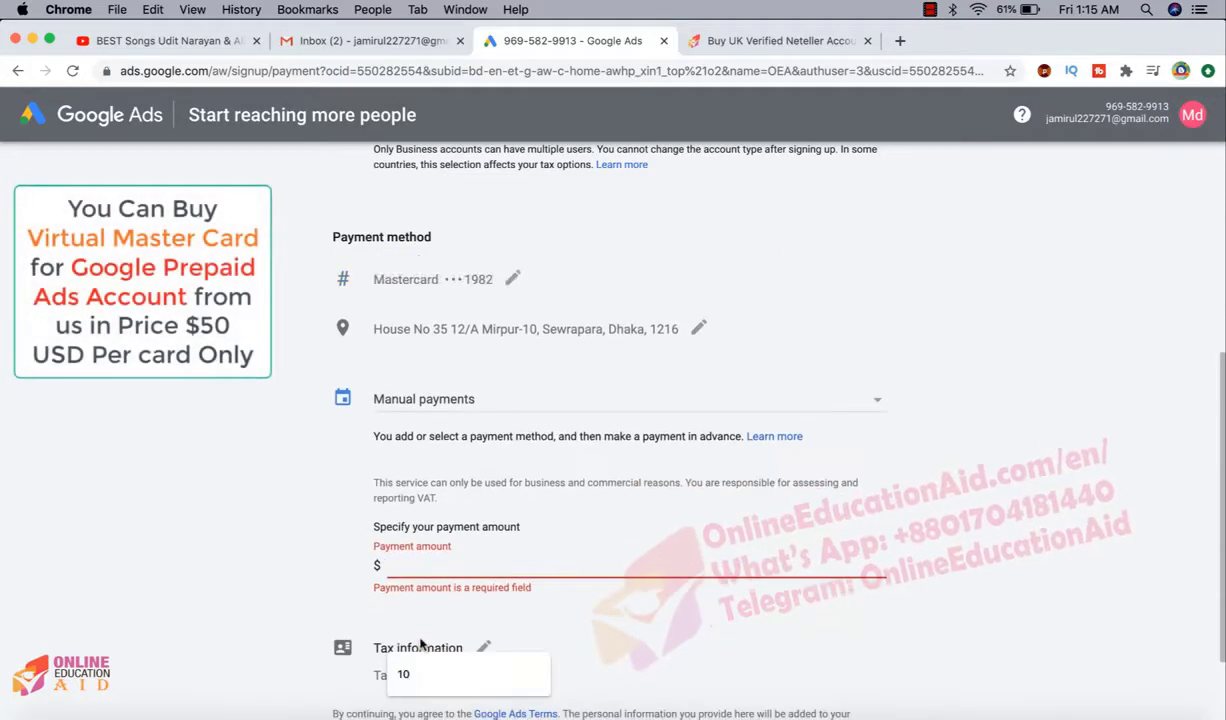
type("10")
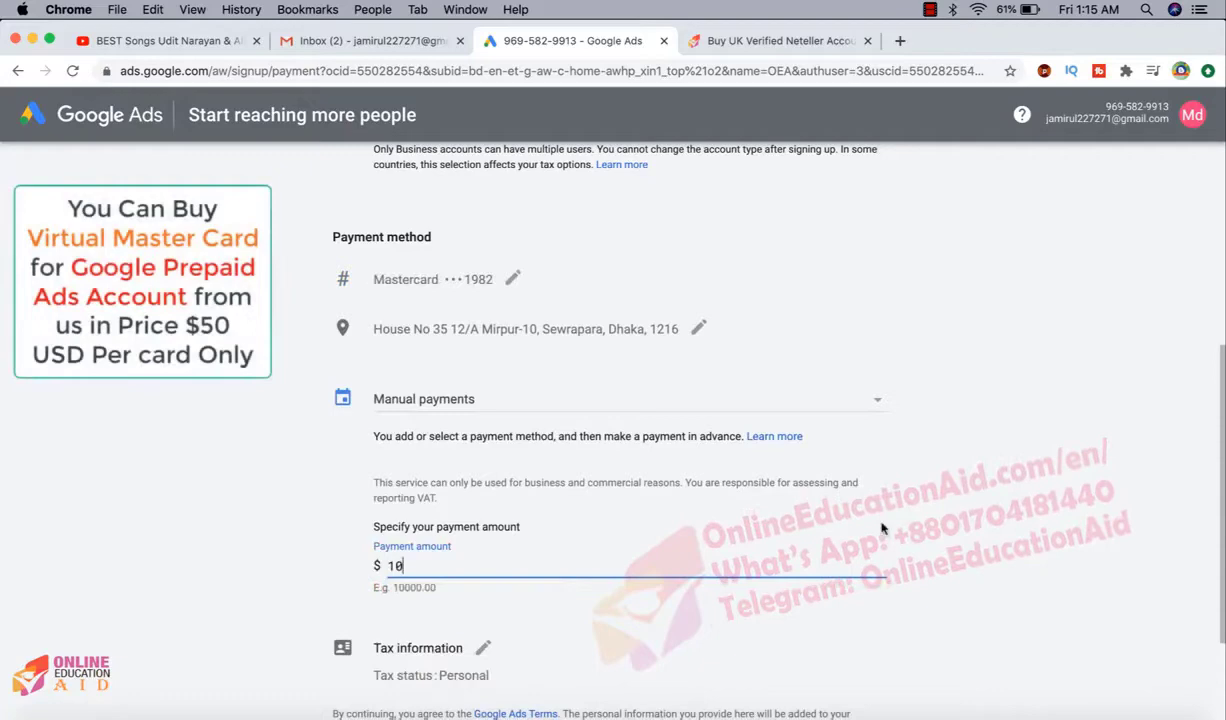
left_click(971, 530)
scroll(971, 530, "down", 2)
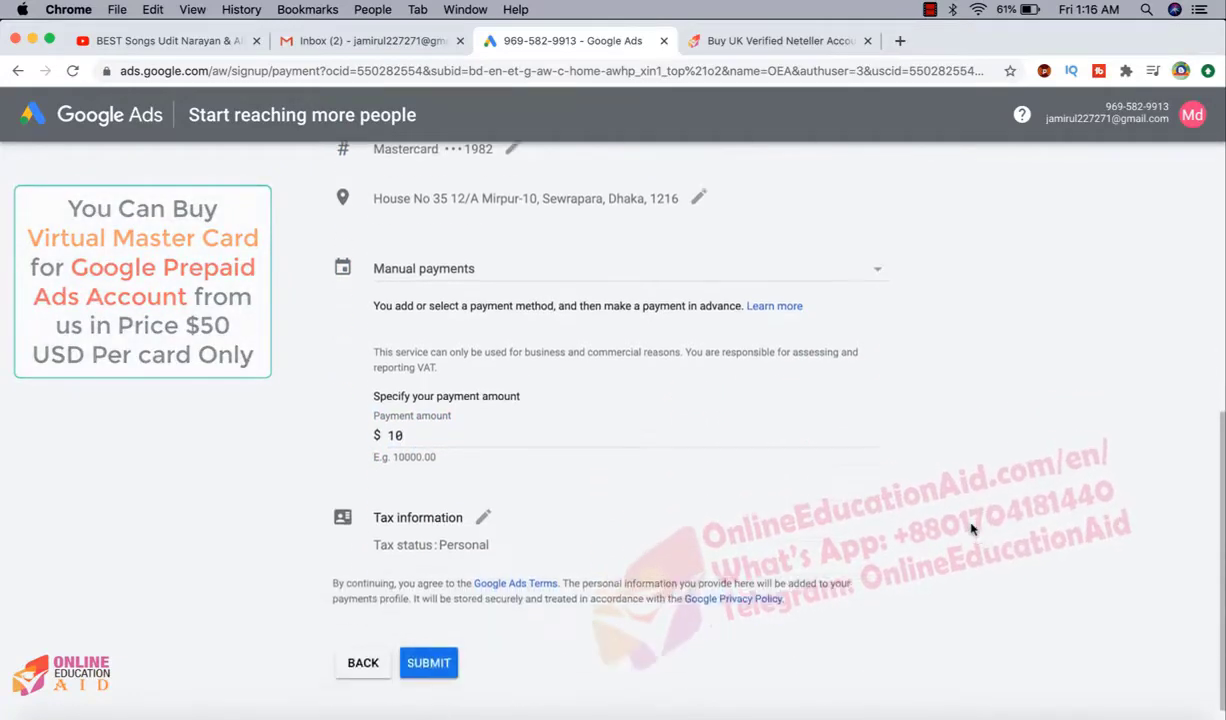
scroll(971, 530, "up", 5)
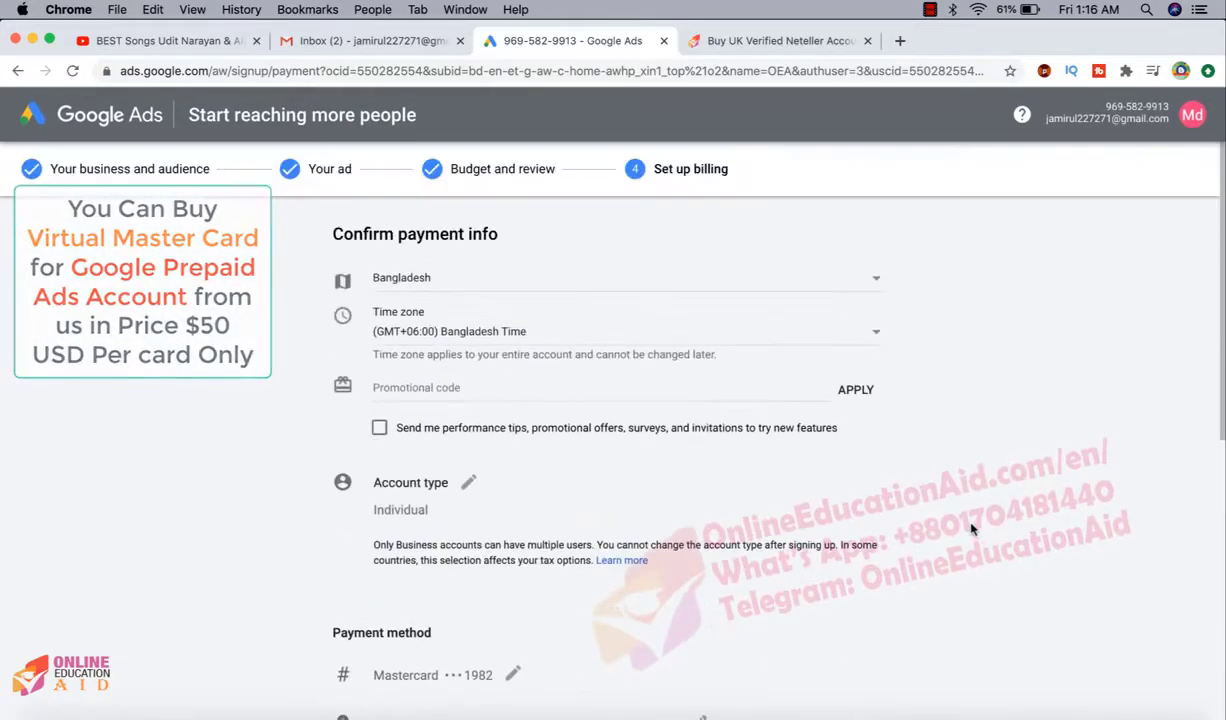
scroll(971, 530, "down", 2)
scroll(971, 530, "up", 2)
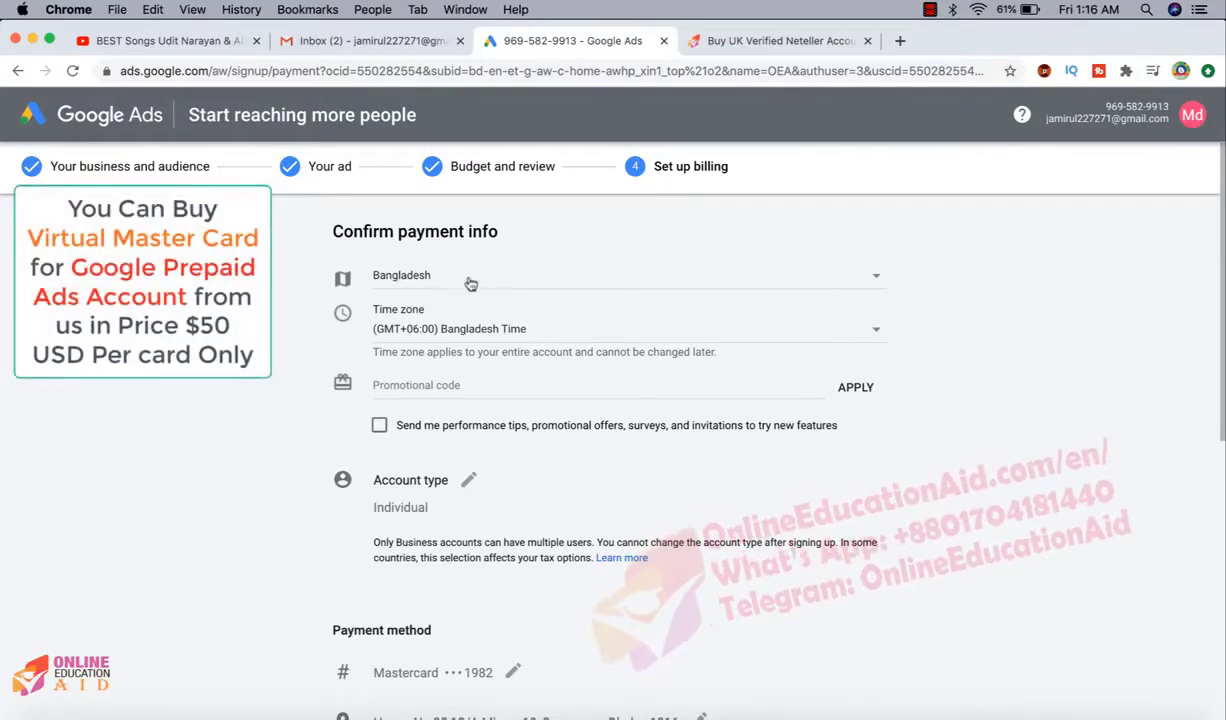
Review the billing form and submit it with the $10 manual payment.
scroll(435, 272, "down", 3)
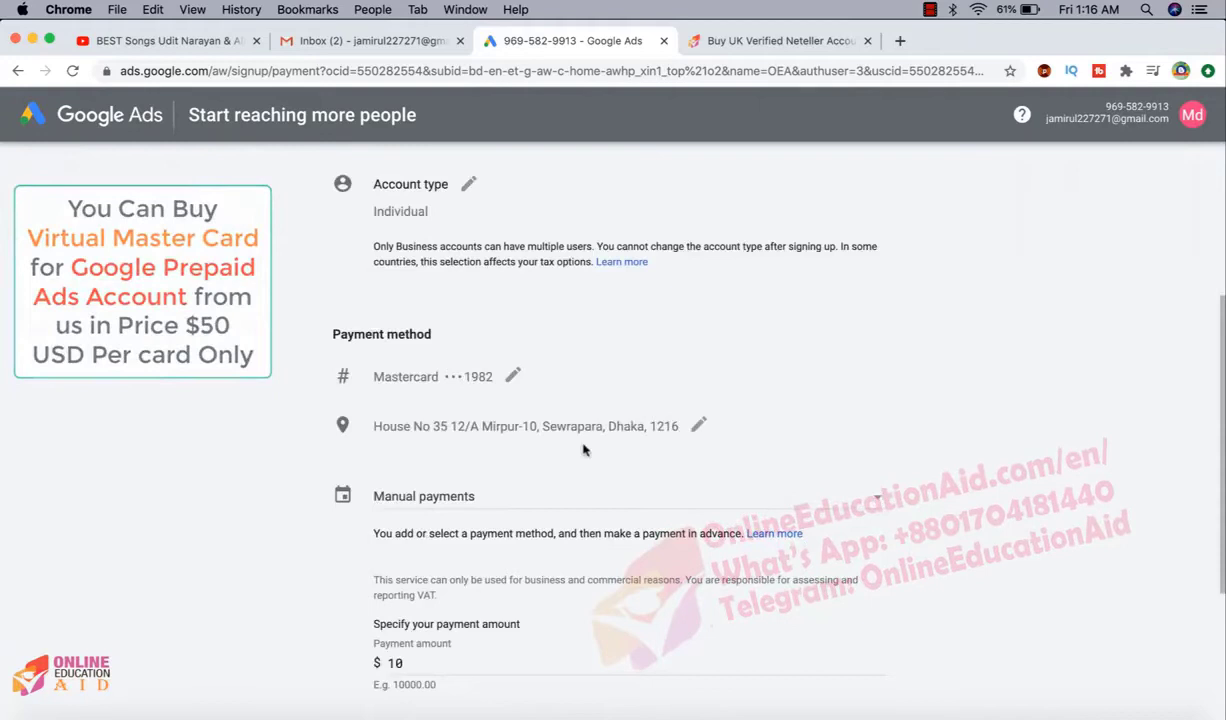
scroll(590, 445, "down", 1)
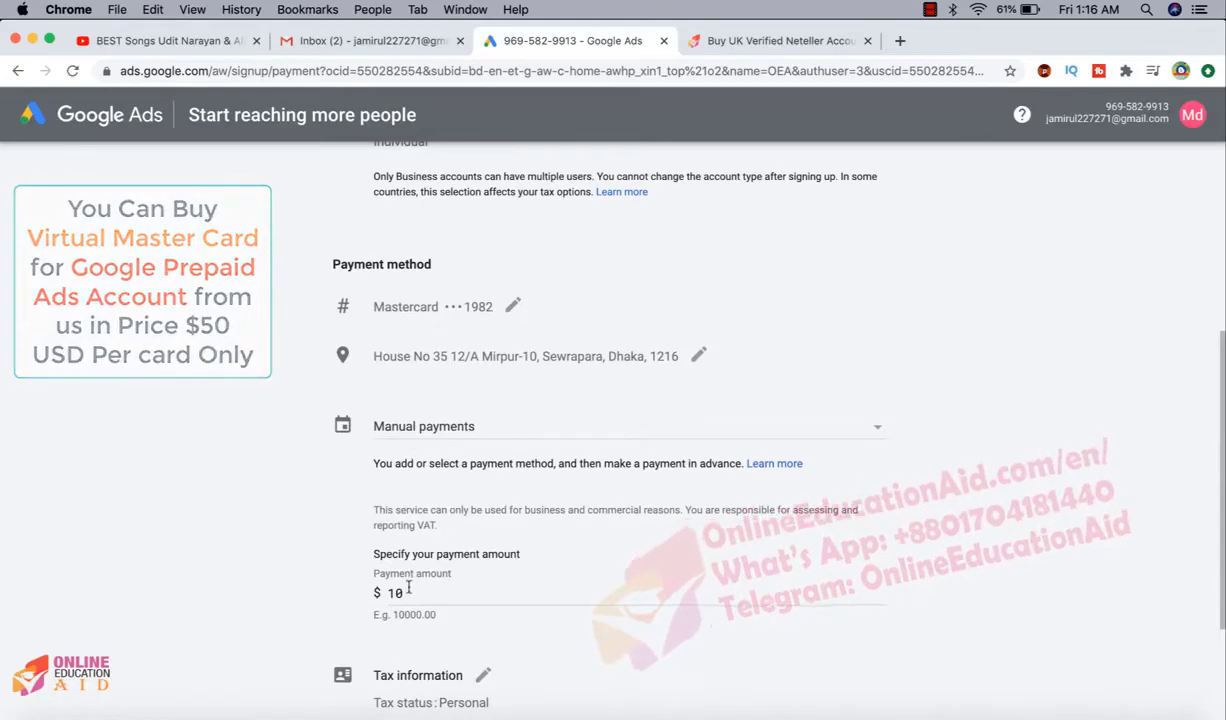
scroll(418, 592, "down", 3)
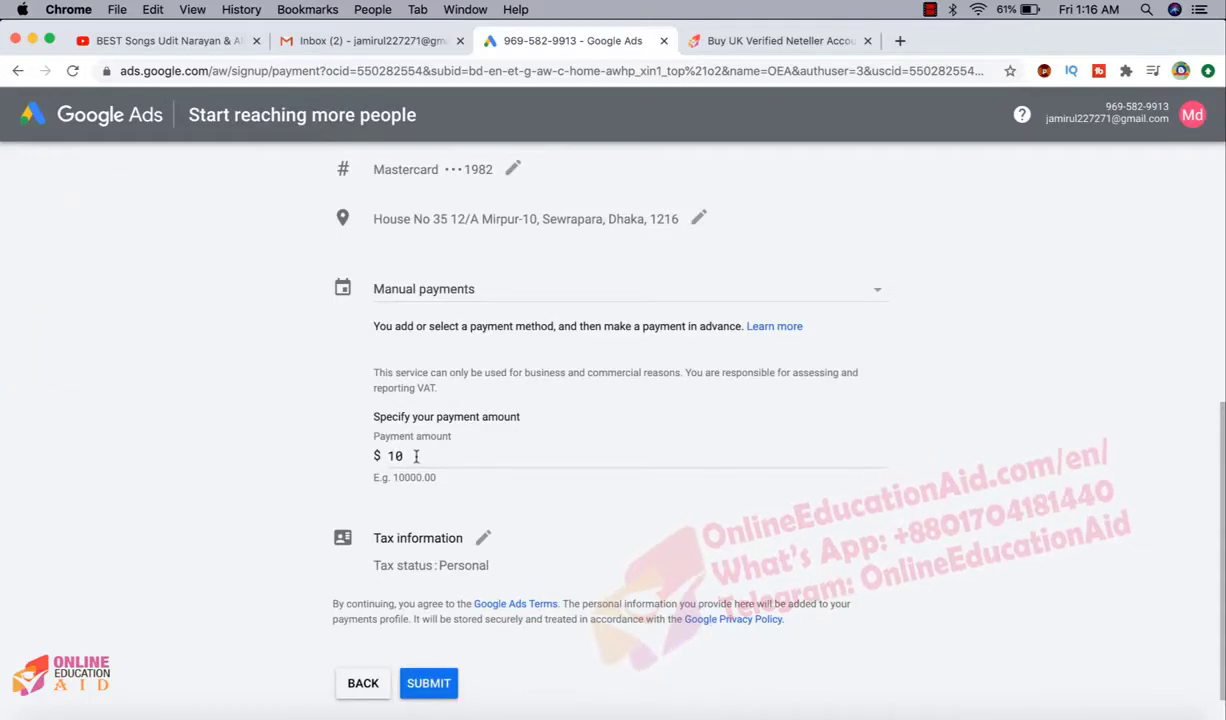
left_click(430, 684)
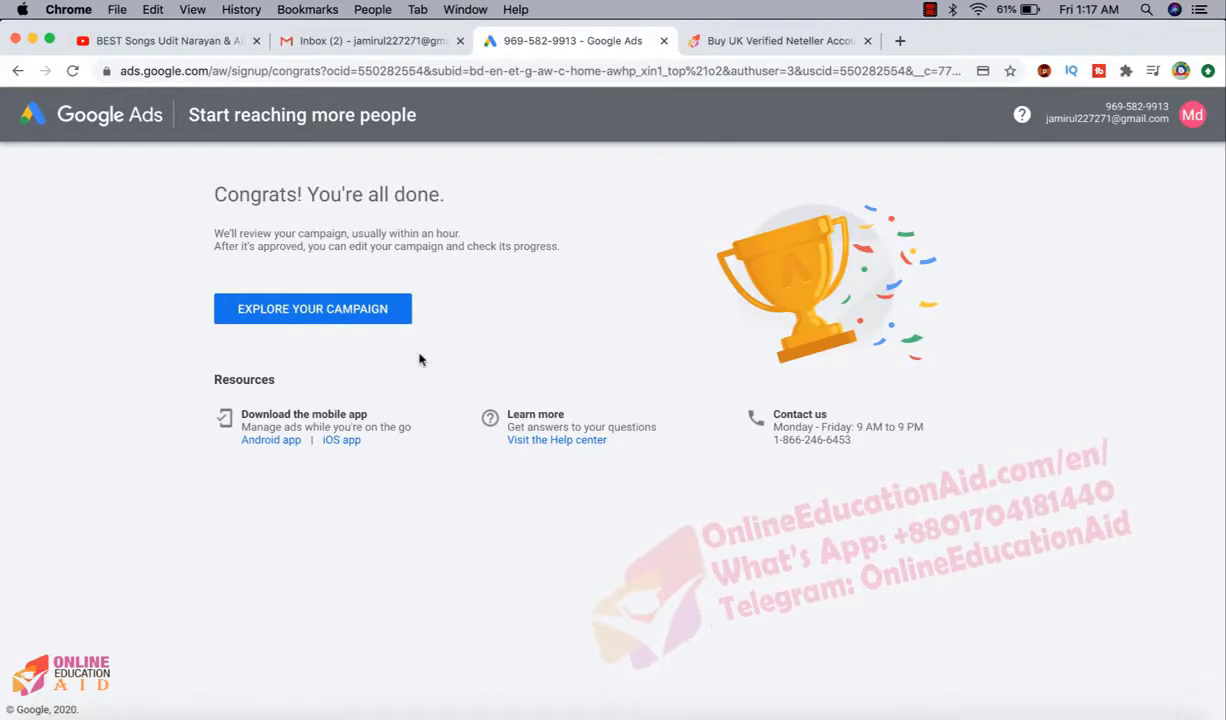
Open the 'Get Cards for Facebook Ads' campaign overview and dismiss the insights notice.
left_click(320, 311)
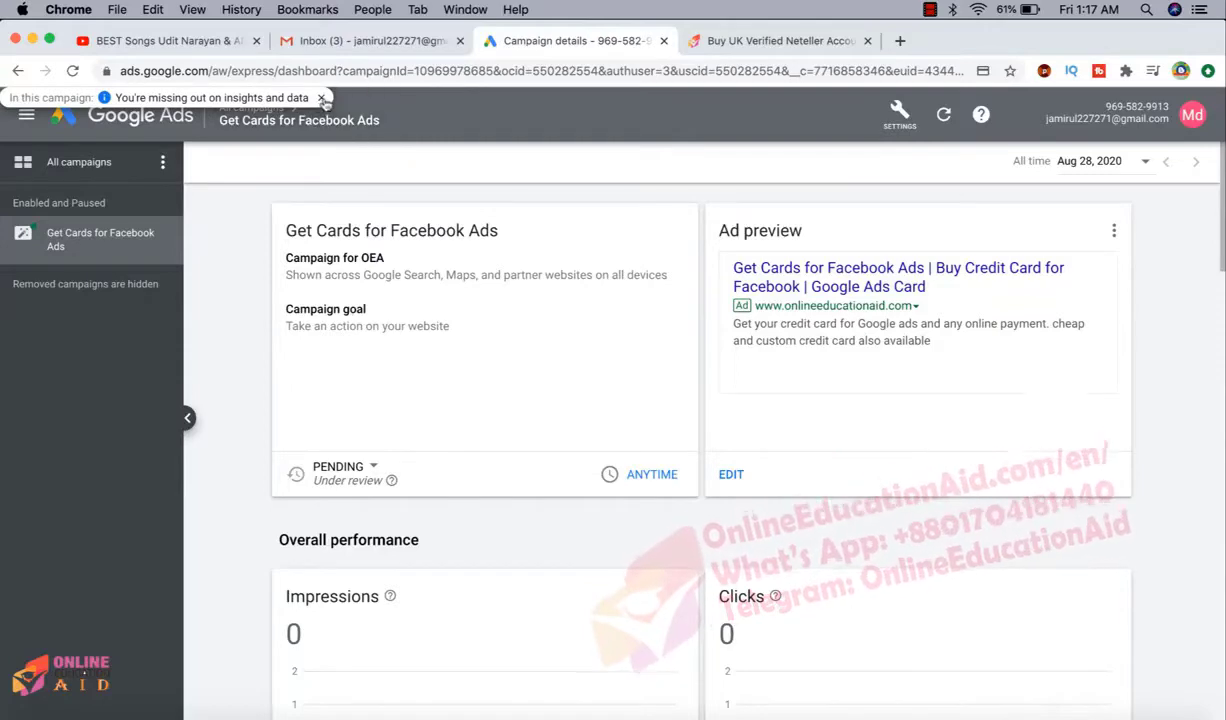
left_click(322, 99)
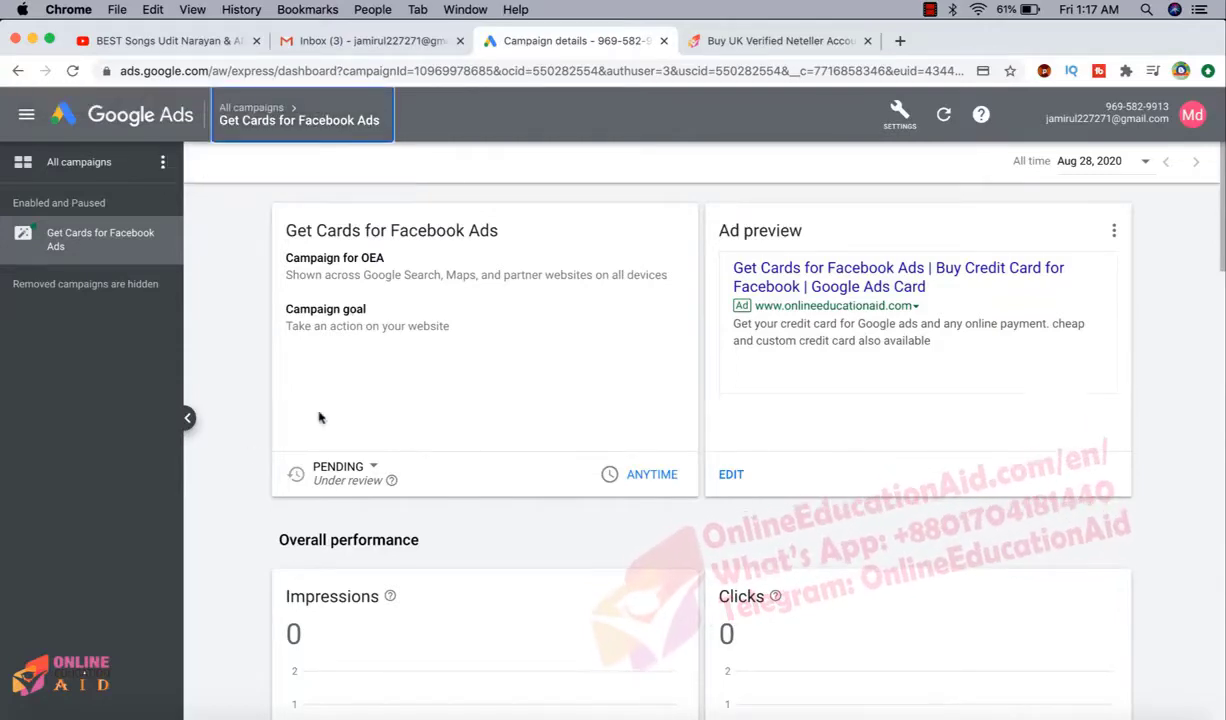
scroll(711, 389, "down", 2)
scroll(711, 389, "up", 2)
Confirm the $10.00 remaining credit under Billing & payments, then view the stored Mastercard payment method.
left_click(903, 118)
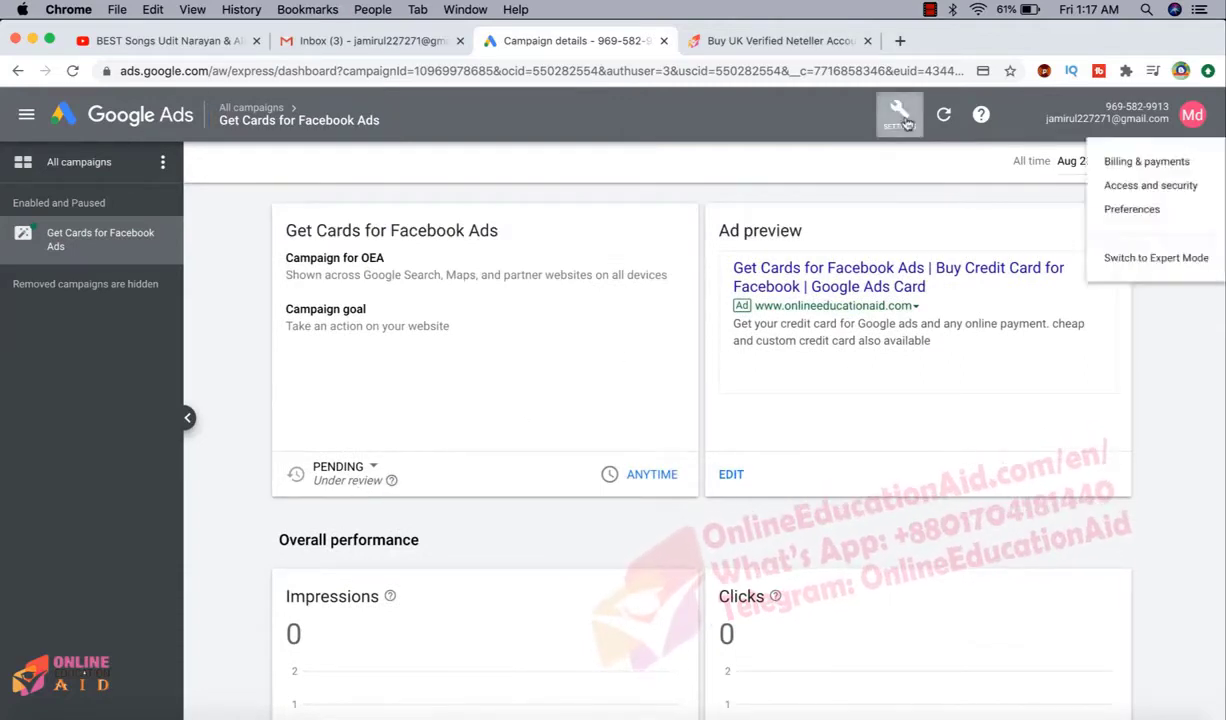
left_click(1131, 167)
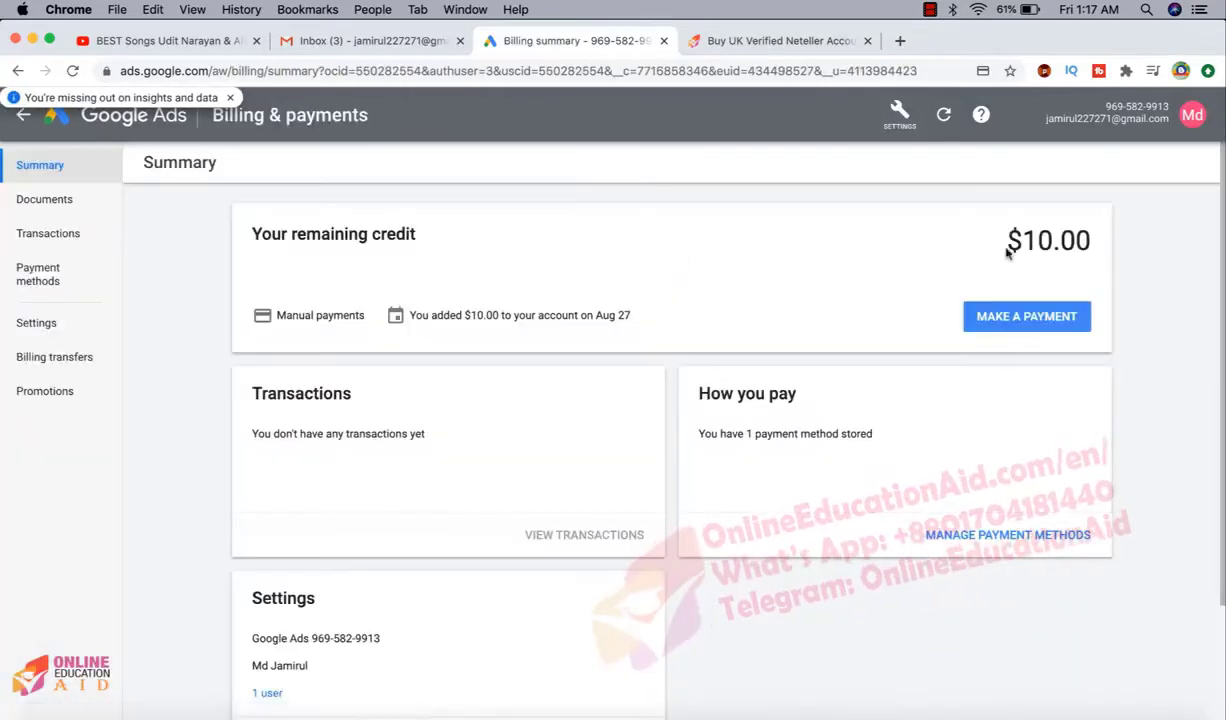
left_click_drag(1005, 250, 1095, 254)
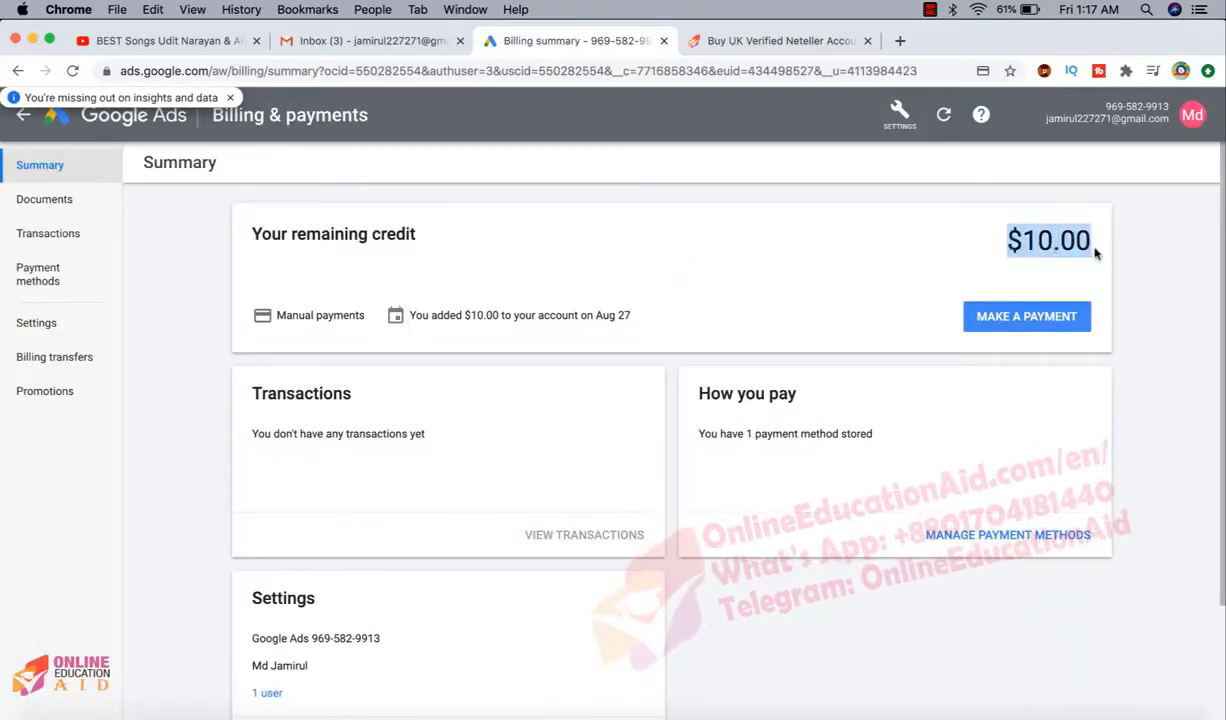
left_click(1095, 298)
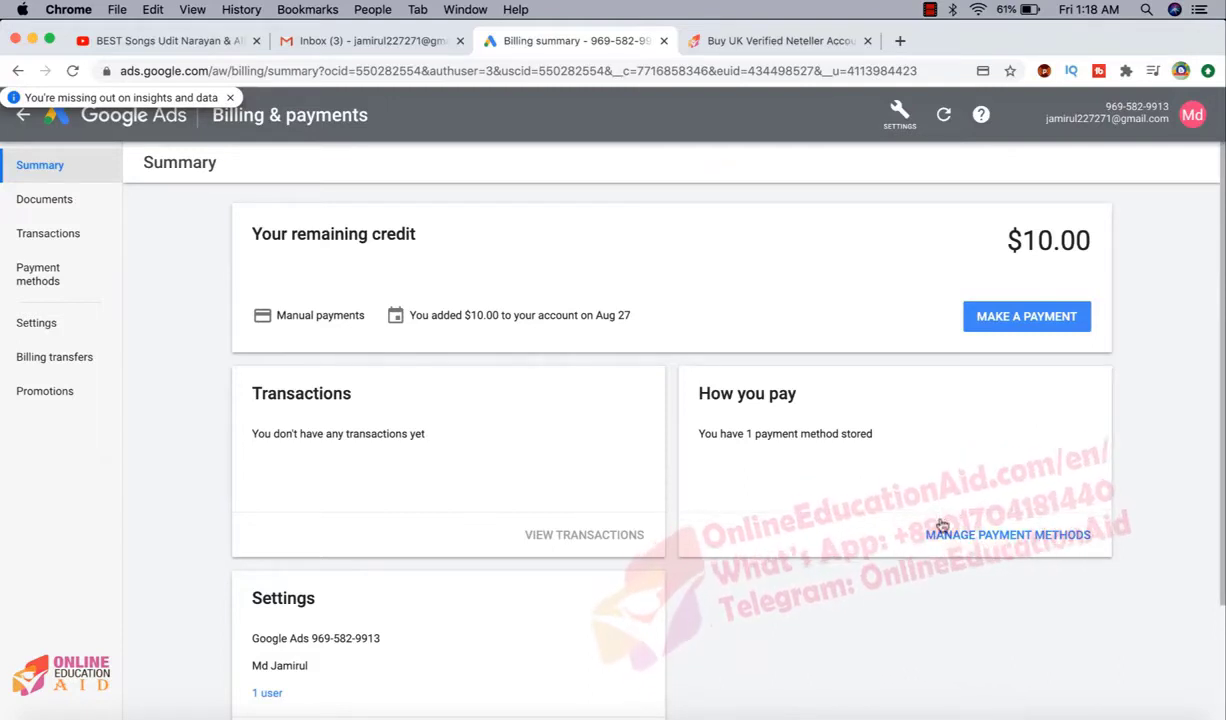
left_click(980, 536)
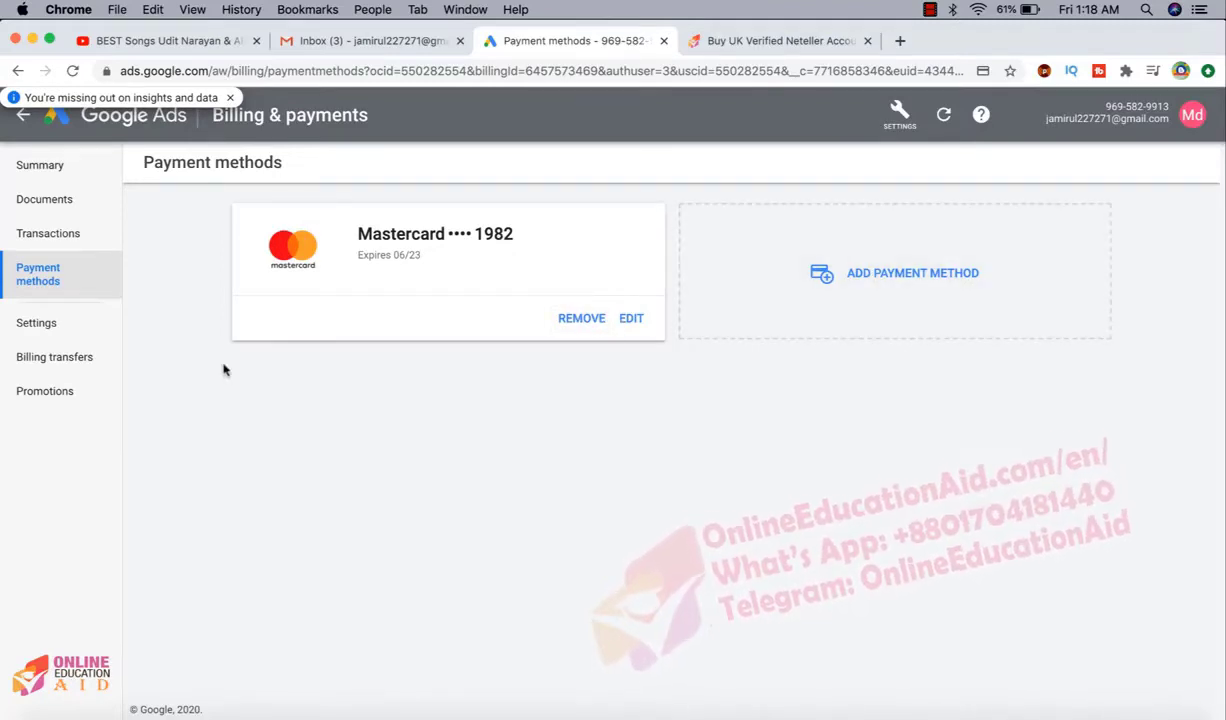
Go back to the Billing & payments Summary to see the $10.00 credit and one payment method.
left_click(24, 170)
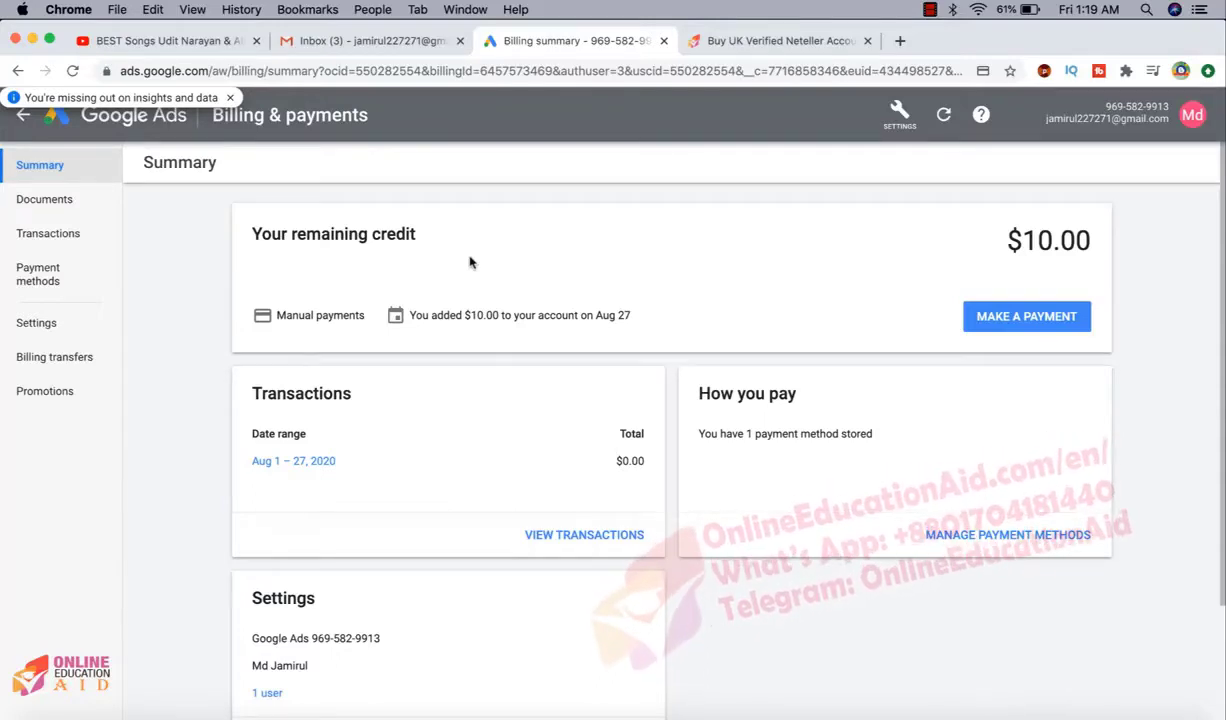
Dismiss the insights notice and reopen the Get Cards for Facebook Ads campaign, still Pending review.
left_click(230, 97)
left_click(24, 118)
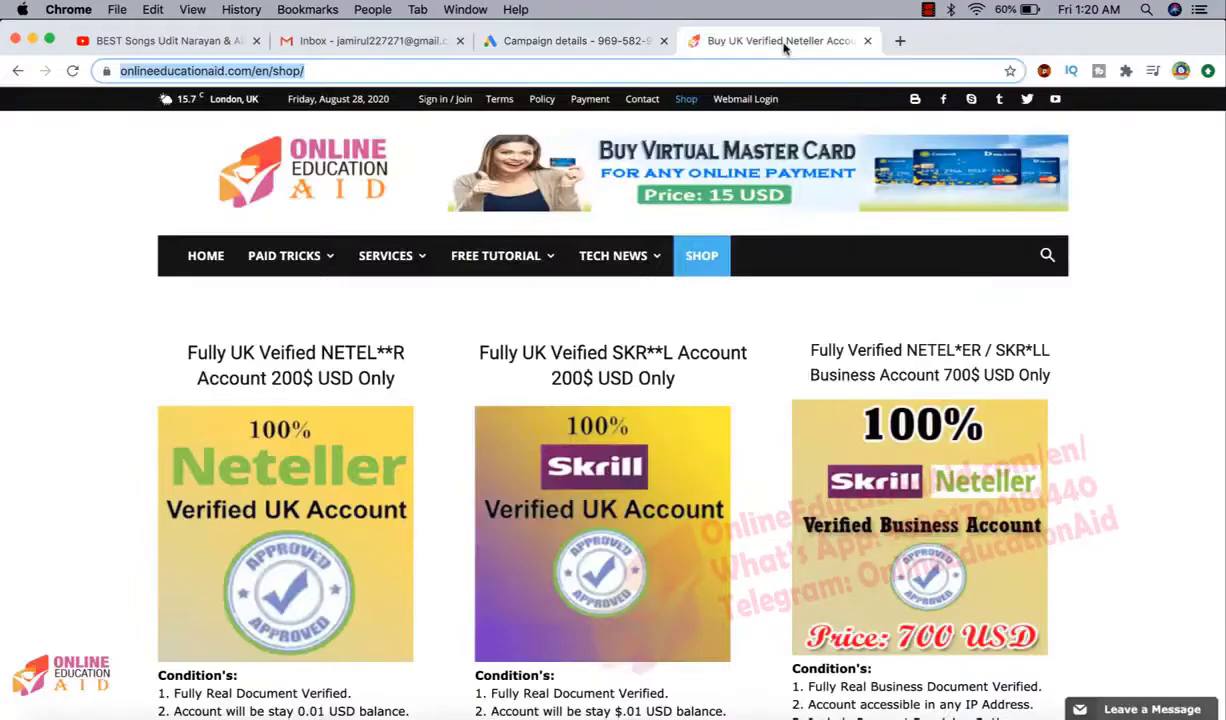
Browse the OnlineEducationAid shop to the Facebook Ads VCC section and start the Buy with Crypto checkout.
left_click(754, 45)
scroll(880, 418, "down", 10)
scroll(885, 420, "down", 10)
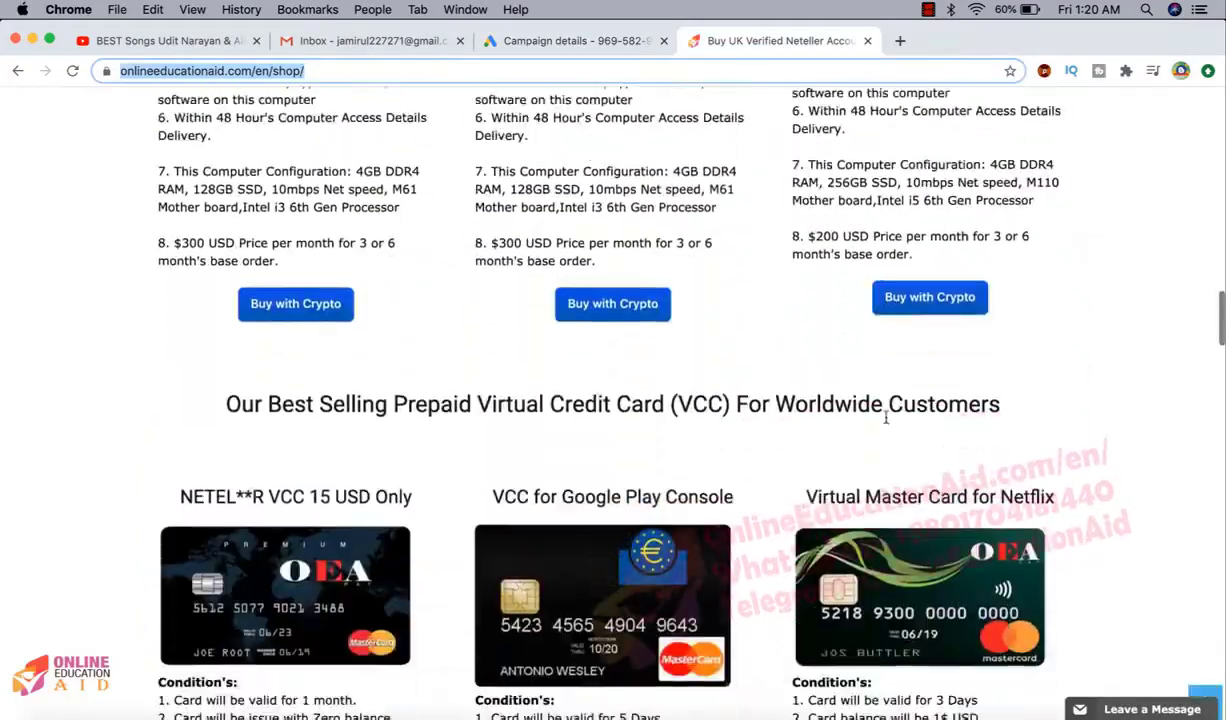
scroll(885, 420, "down", 15)
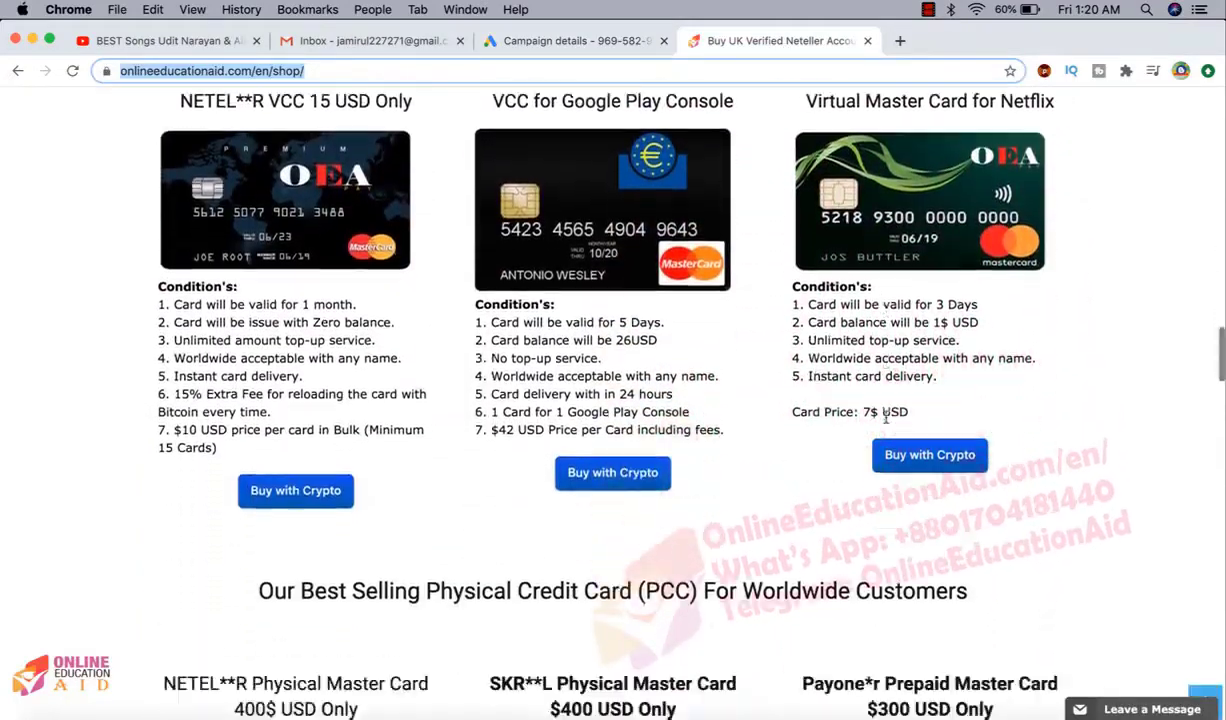
scroll(885, 420, "down", 1)
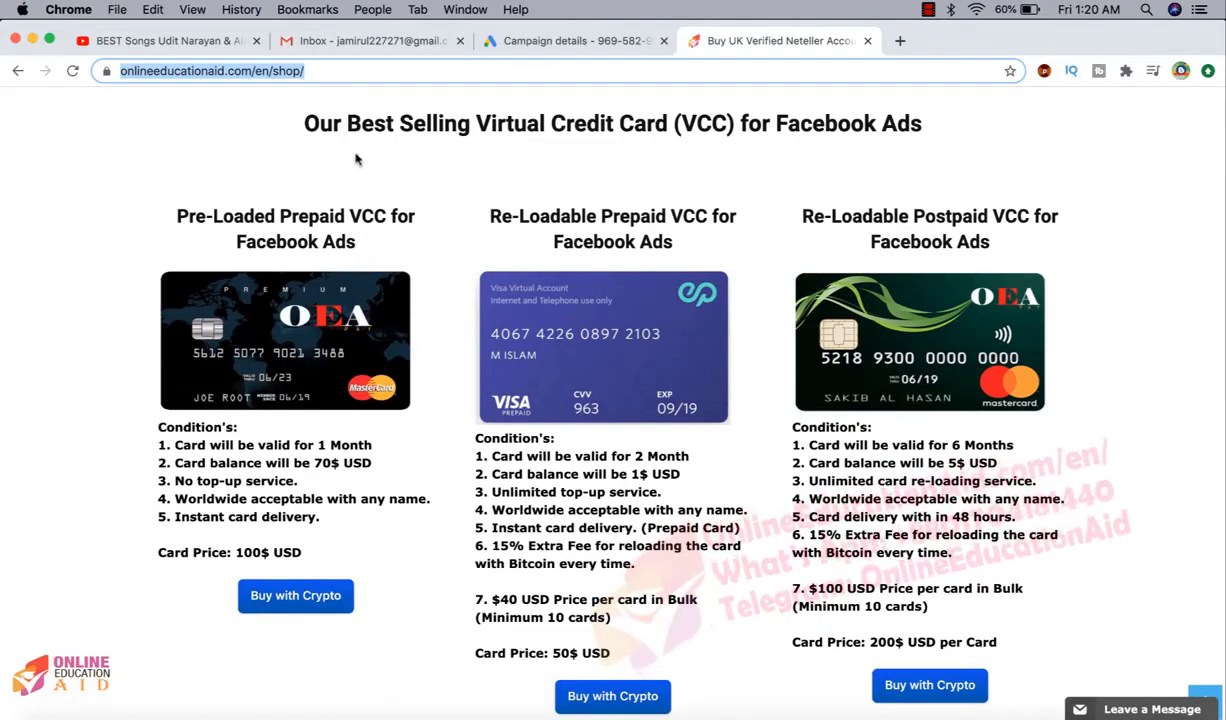
left_click(322, 70)
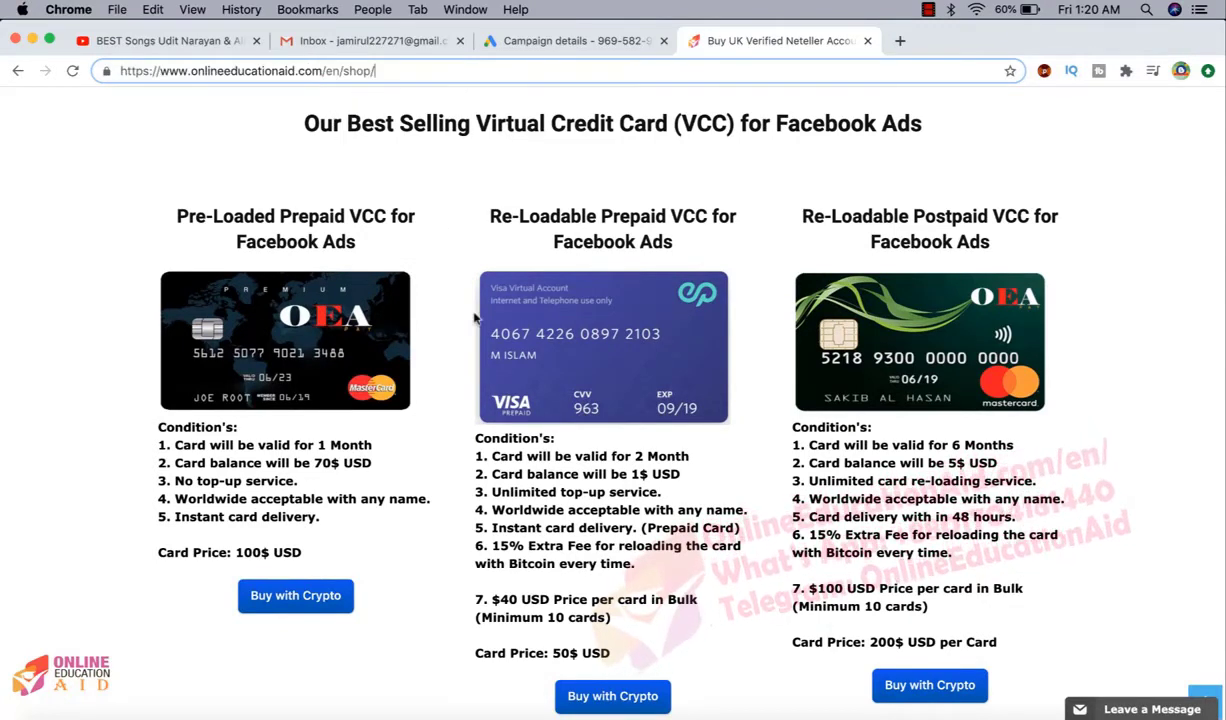
left_click(619, 698)
left_click(583, 42)
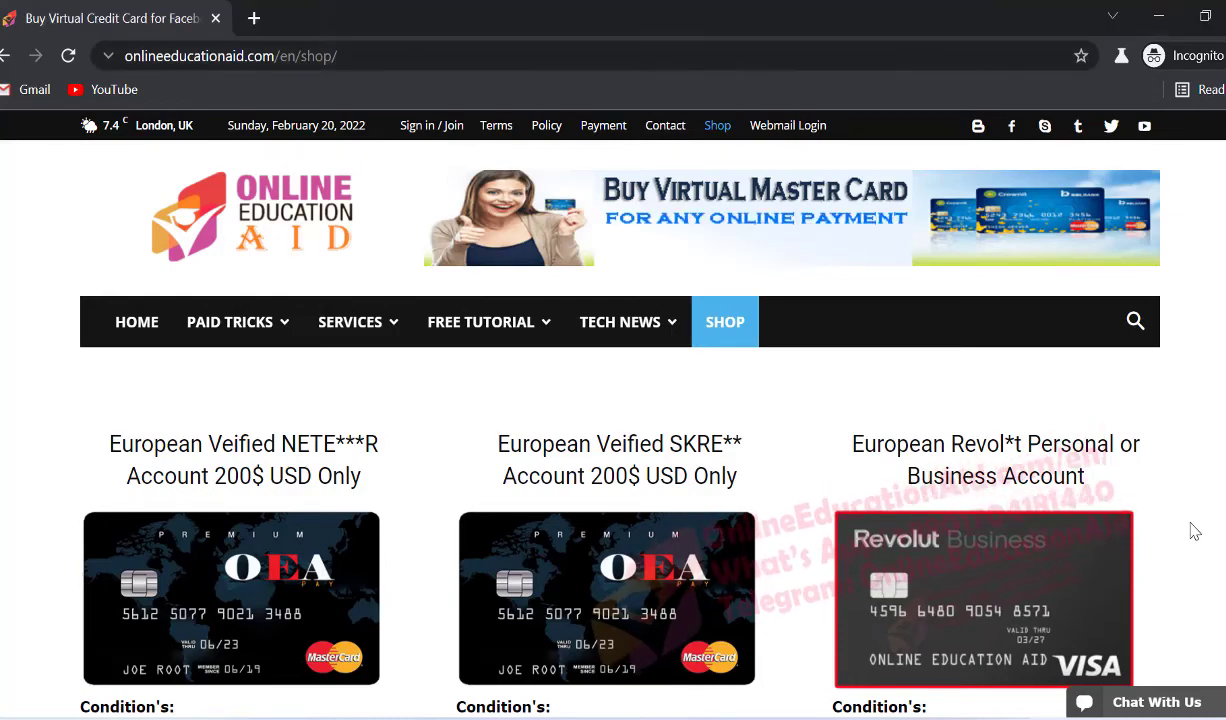
Highlight the verified account offers, including SKRE**, then scroll past the UK Bet365 account to the Prepaid VCC offers.
scroll(1194, 531, "down", 3)
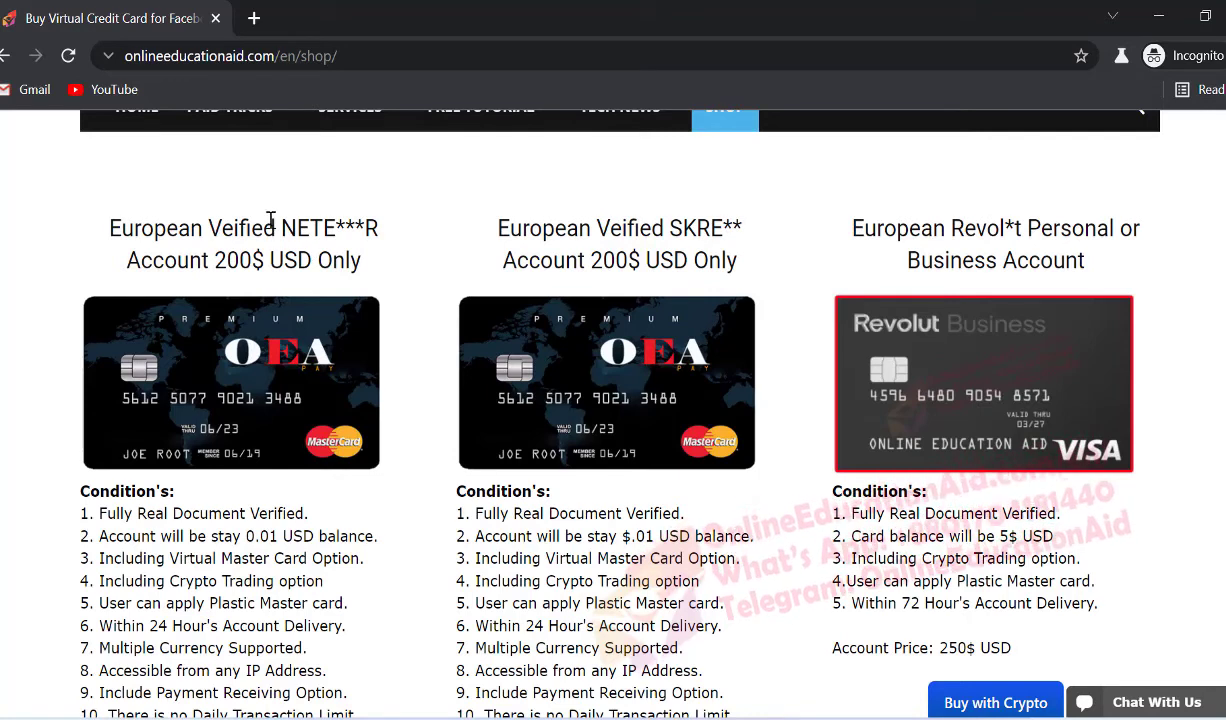
left_click_drag(283, 226, 349, 258)
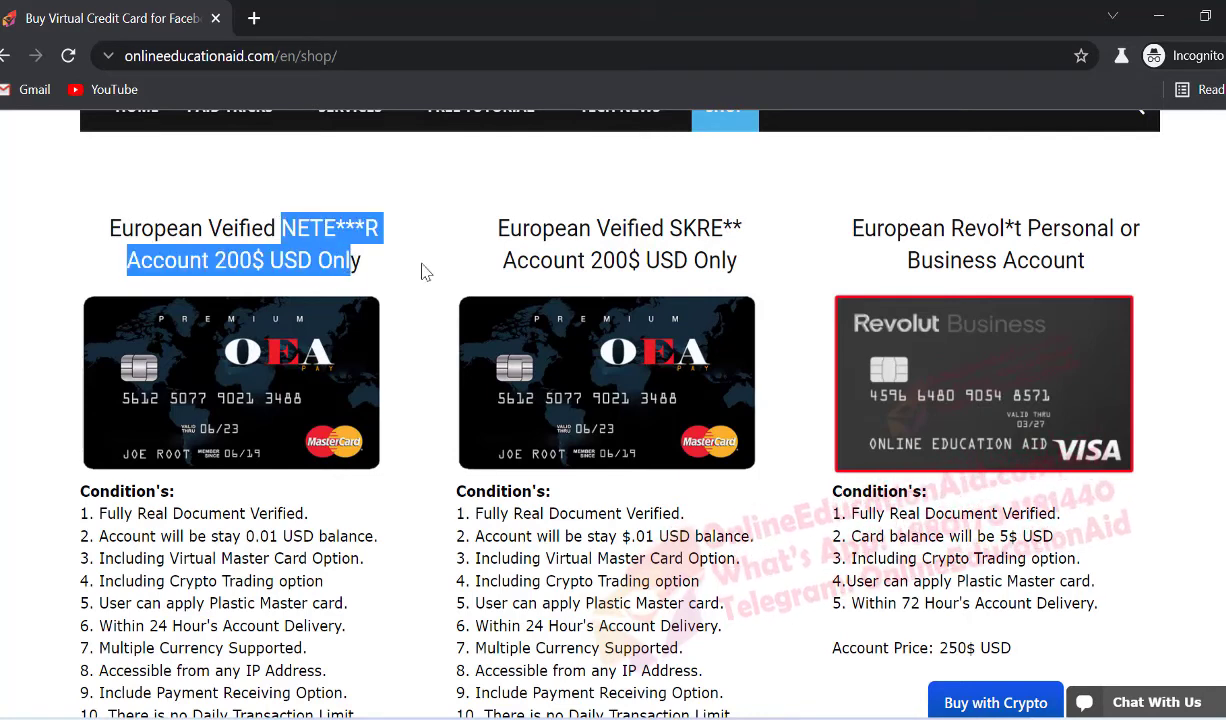
left_click_drag(599, 232, 733, 260)
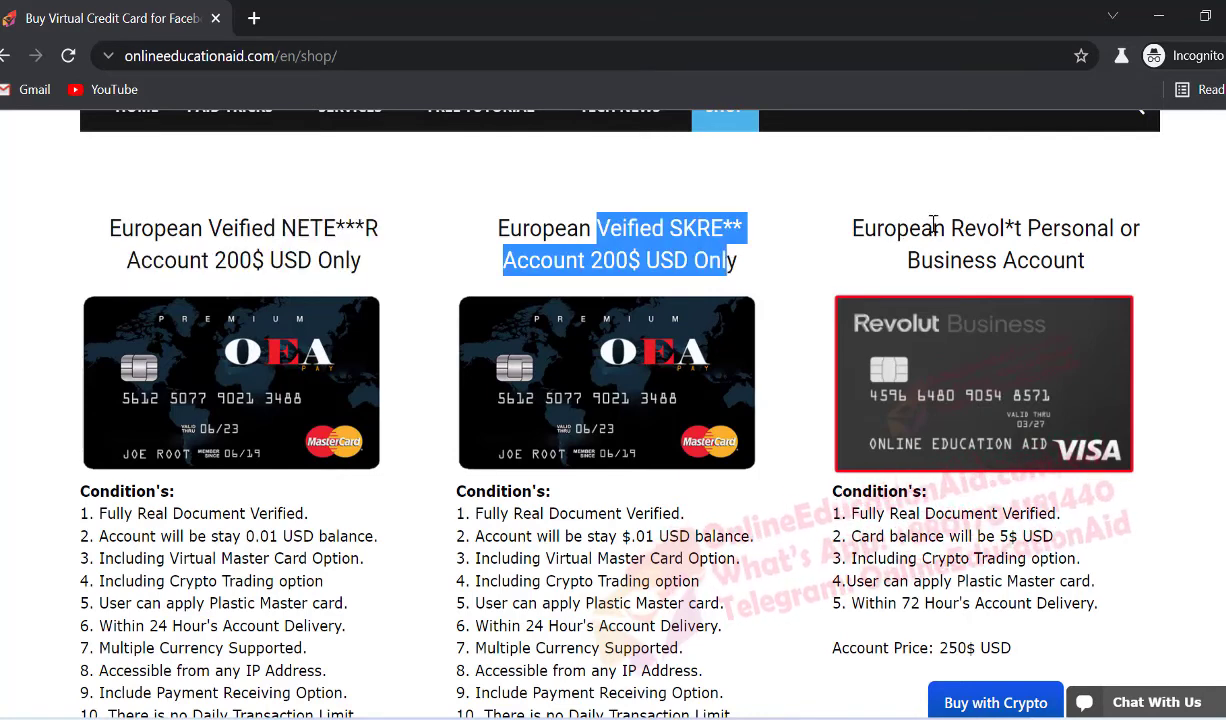
left_click_drag(962, 228, 1062, 265)
scroll(1062, 265, "down", 3)
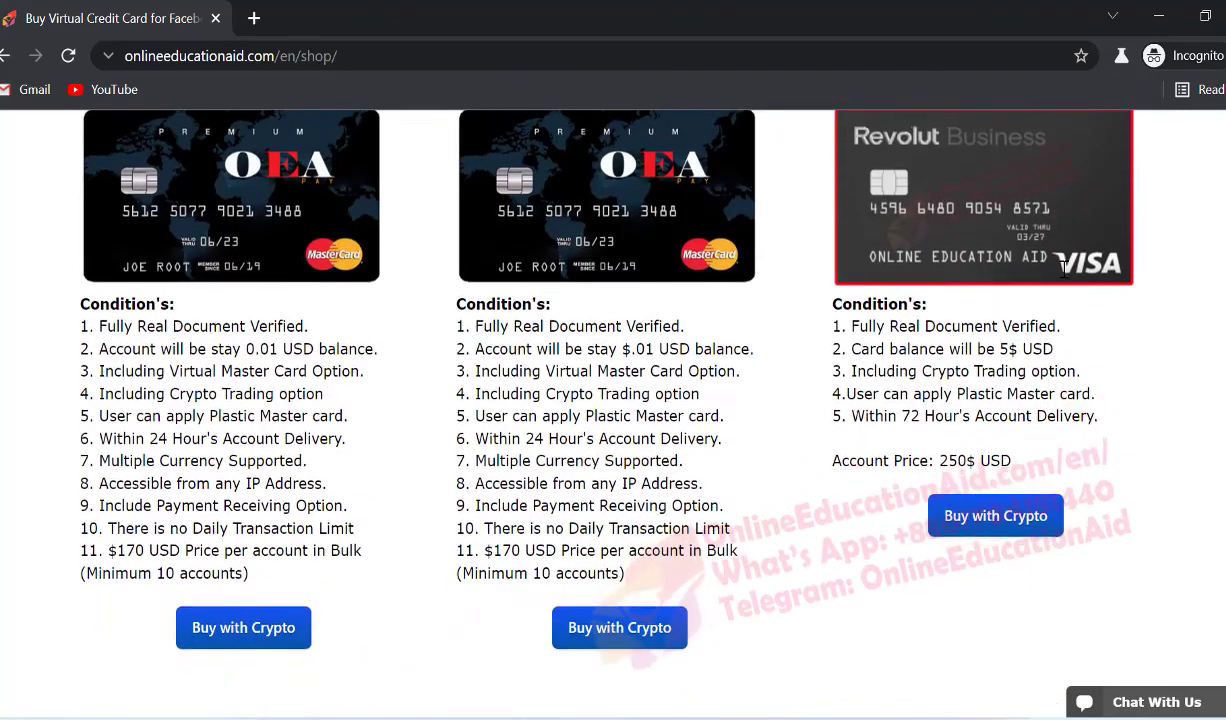
scroll(688, 422, "down", 2)
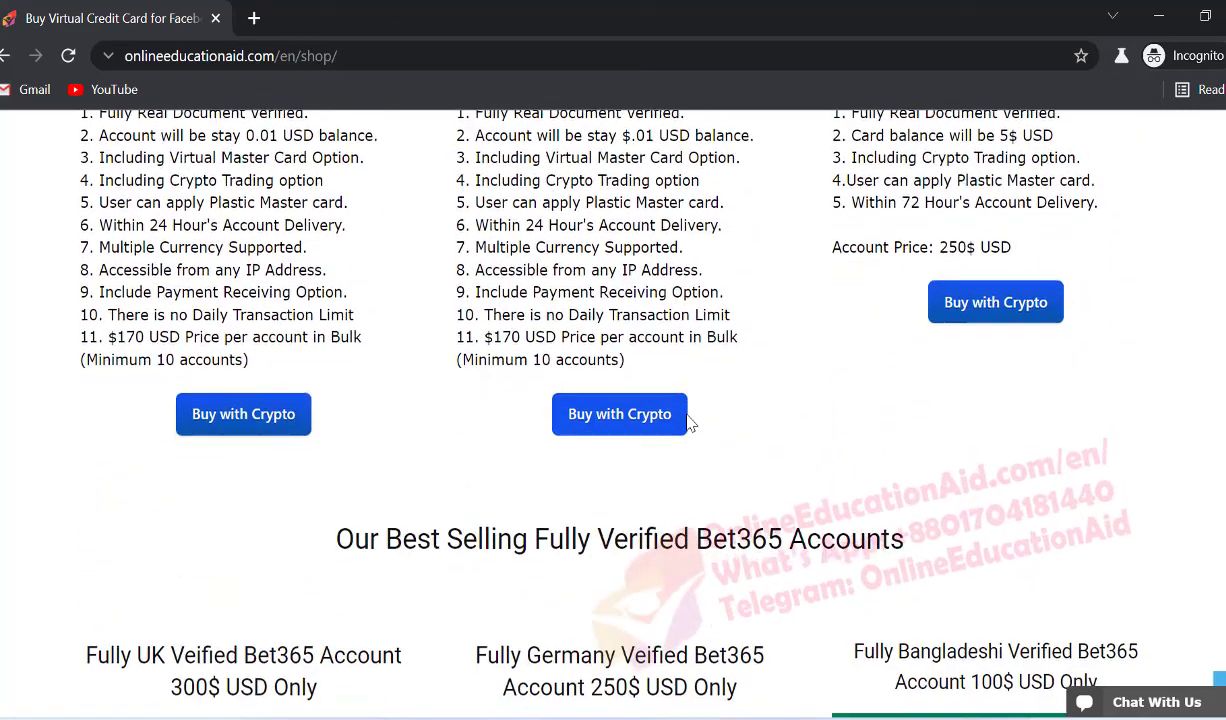
scroll(744, 457, "up", 1)
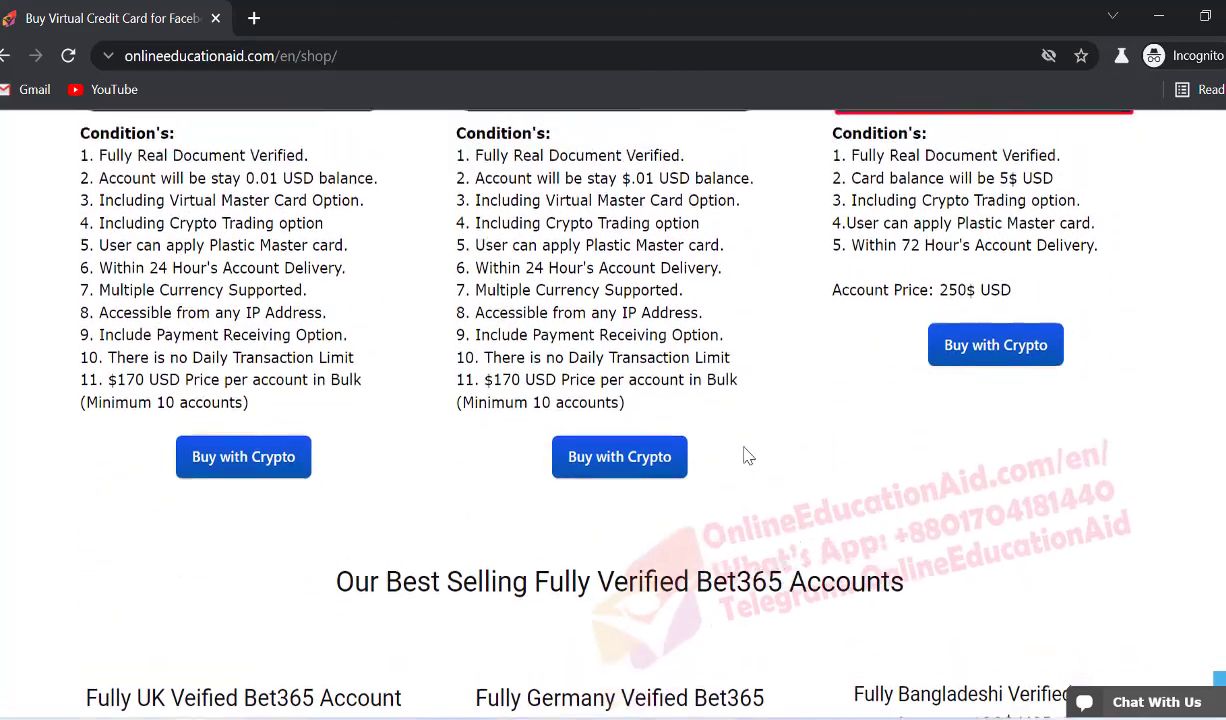
scroll(744, 457, "down", 4)
scroll(744, 455, "down", 2)
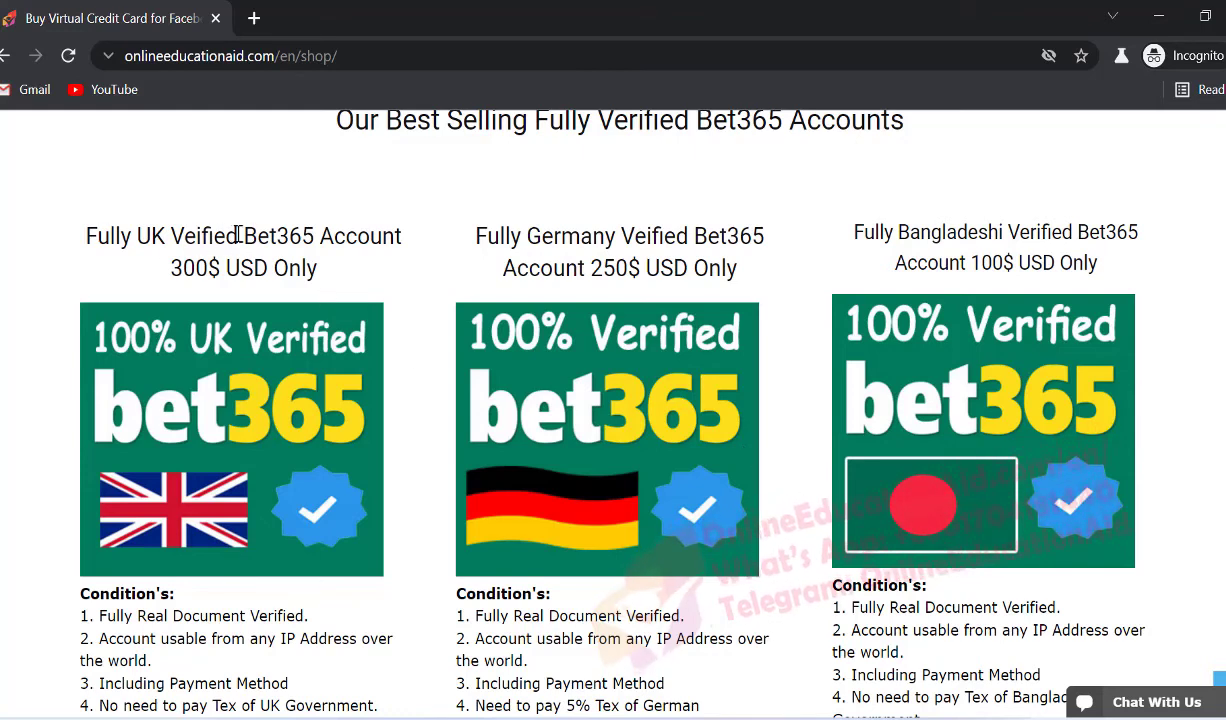
left_click_drag(240, 235, 287, 235)
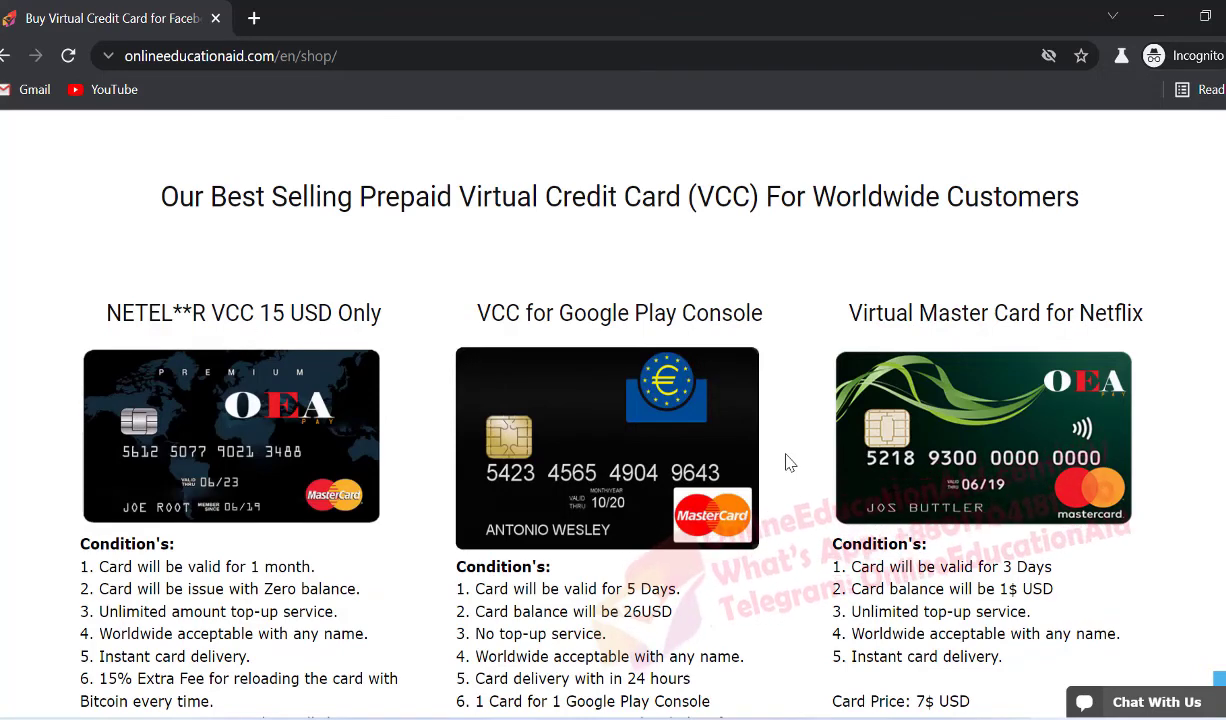
Highlight the VCC for Google Play Console, NETEL**R Physical Master Card and Payone*r card titles.
scroll(775, 445, "down", 1)
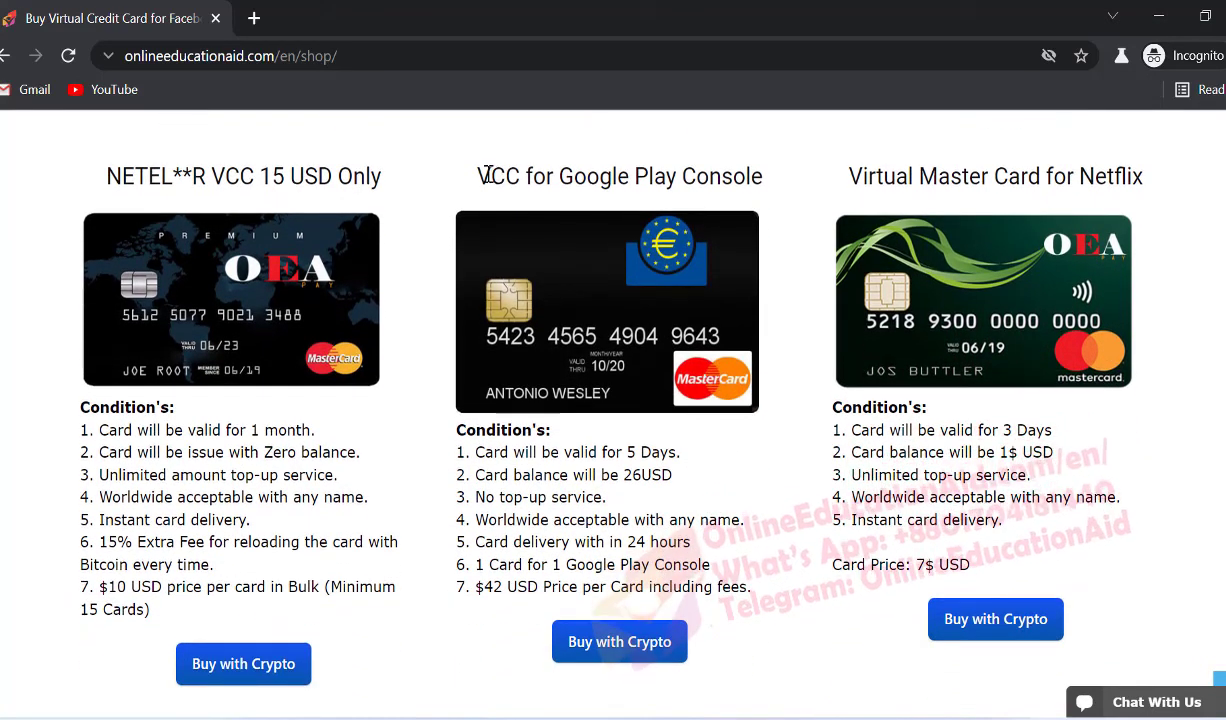
left_click_drag(474, 176, 770, 186)
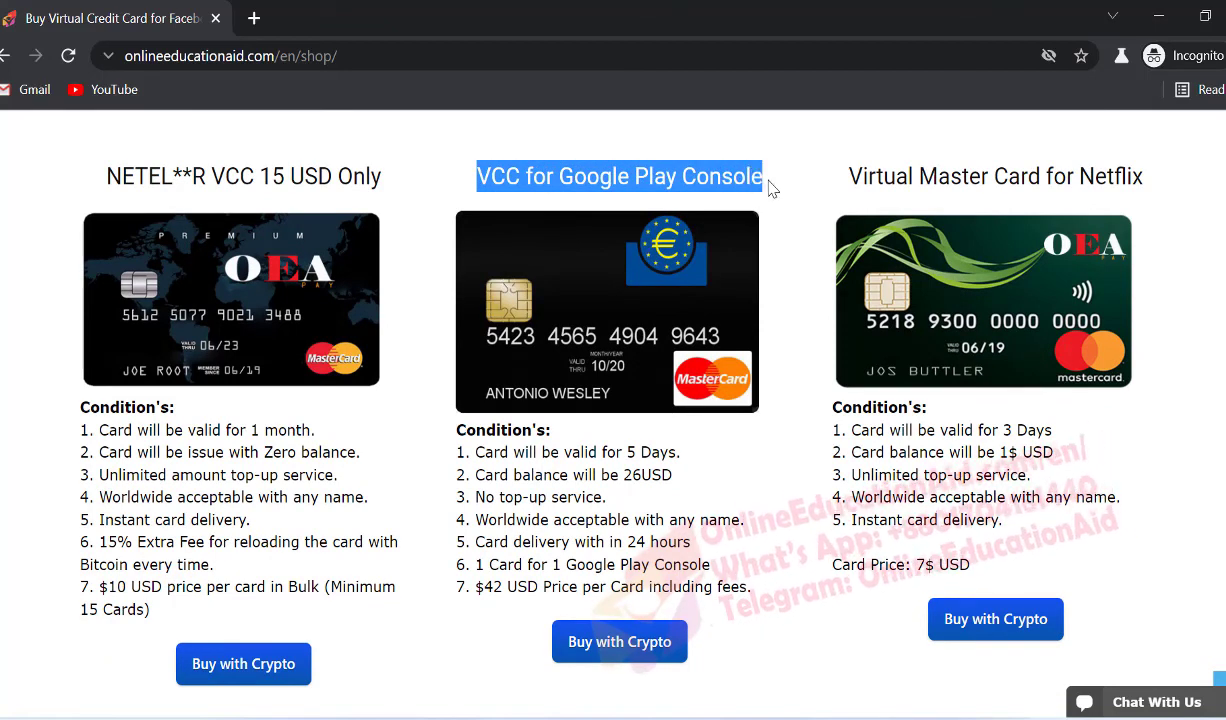
left_click(792, 281)
scroll(792, 281, "down", 5)
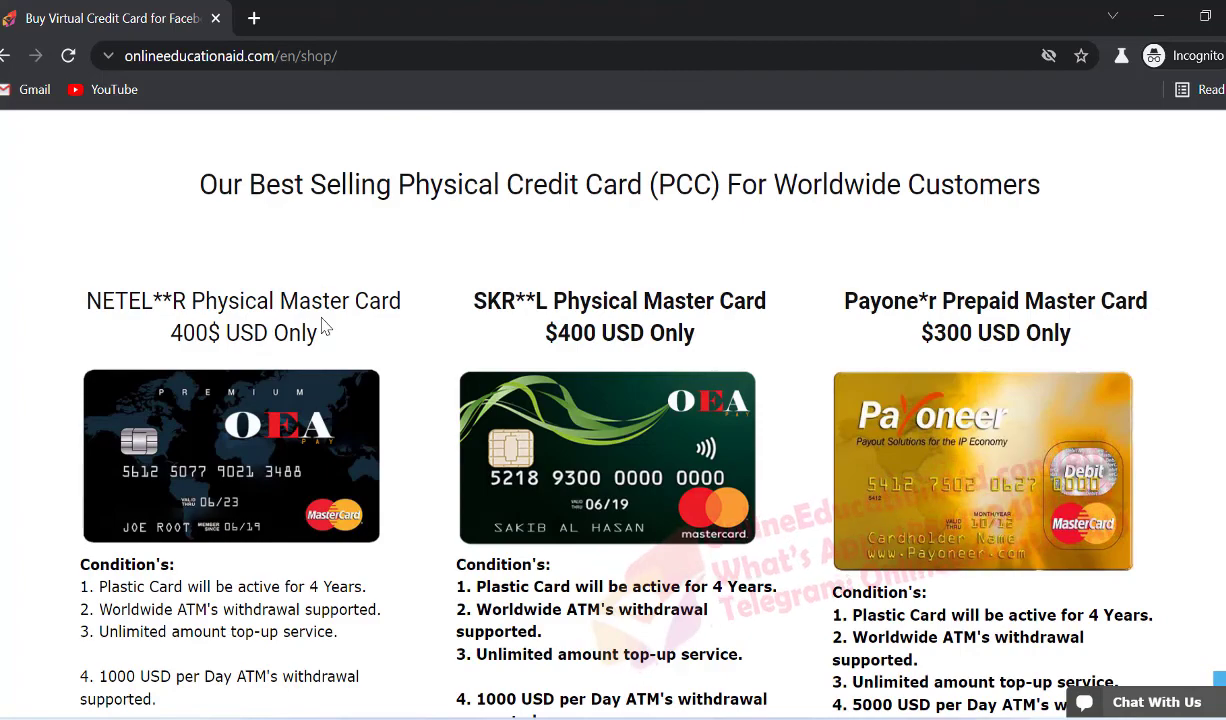
left_click_drag(328, 337, 66, 280)
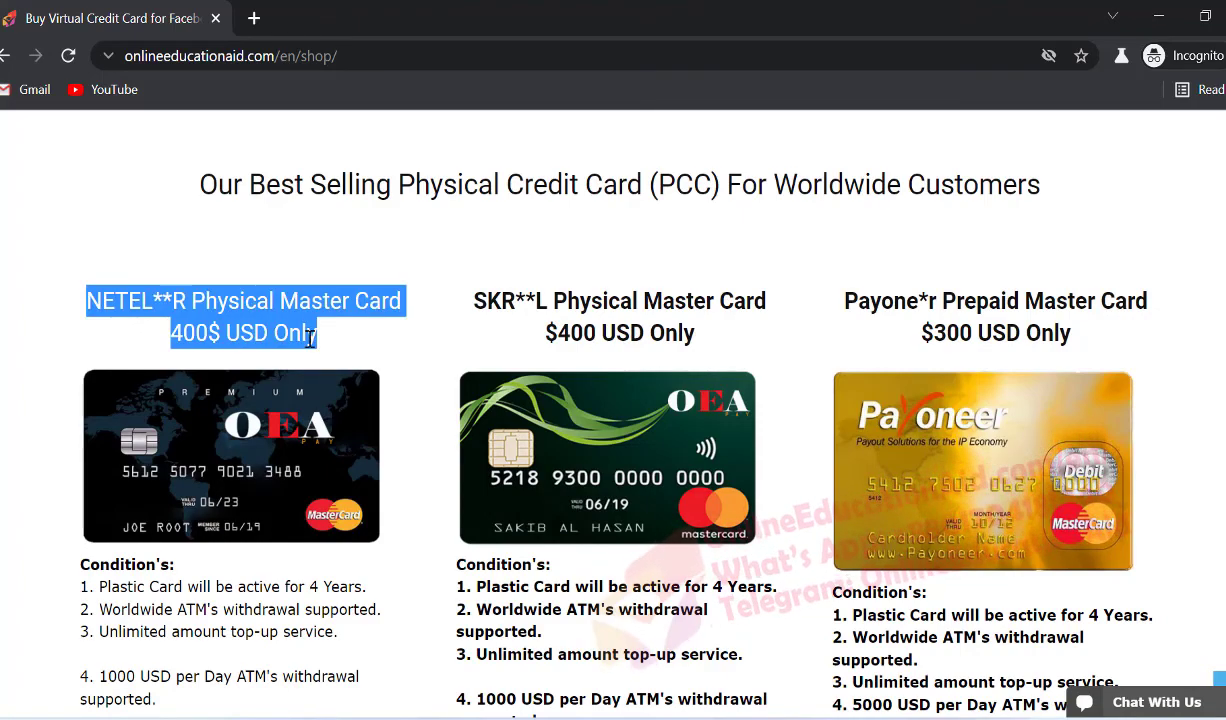
left_click(360, 331)
scroll(360, 331, "down", 3)
scroll(391, 241, "up", 1)
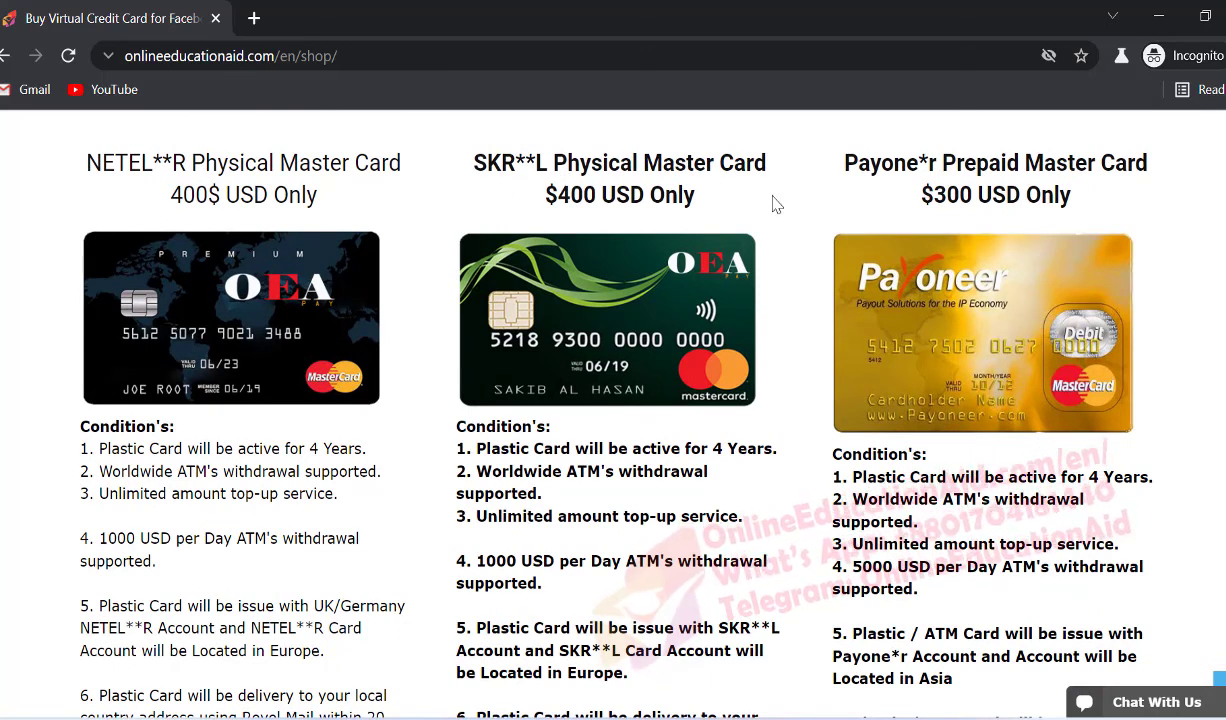
left_click_drag(842, 168, 988, 205)
Scroll through the Facebook Ads and Google Ads VCC sections down to the PayPal account prices.
scroll(765, 350, "down", 7)
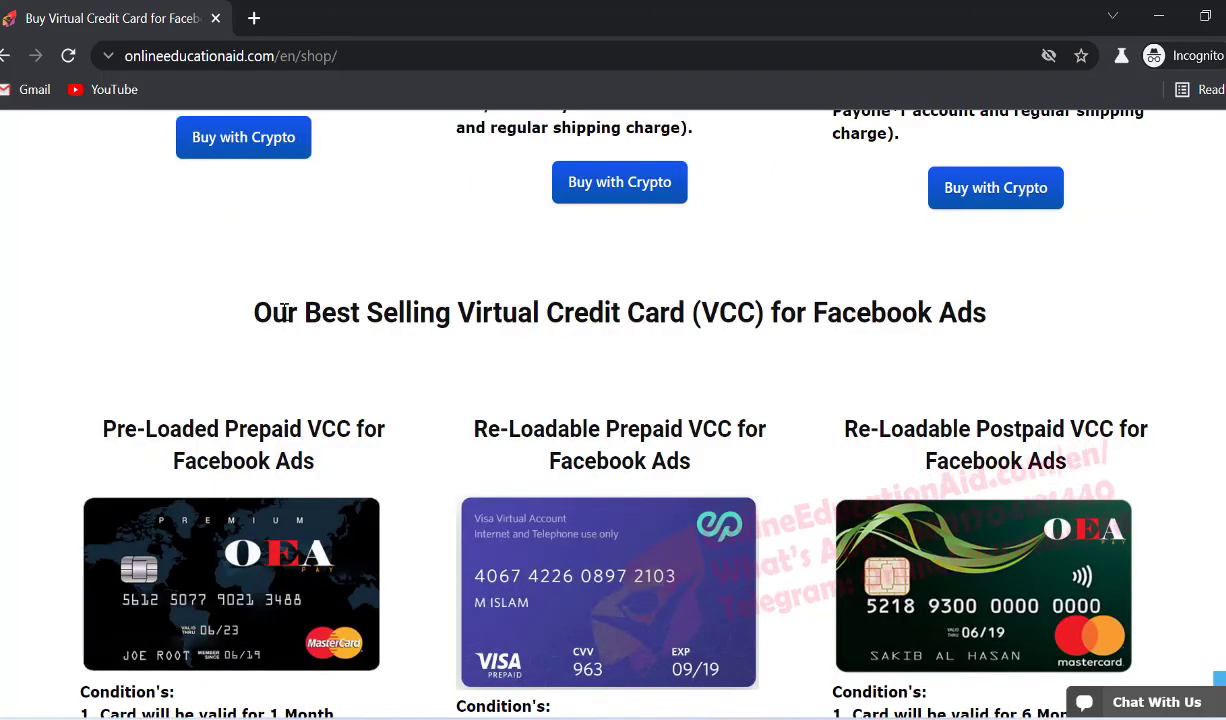
left_click_drag(250, 312, 822, 316)
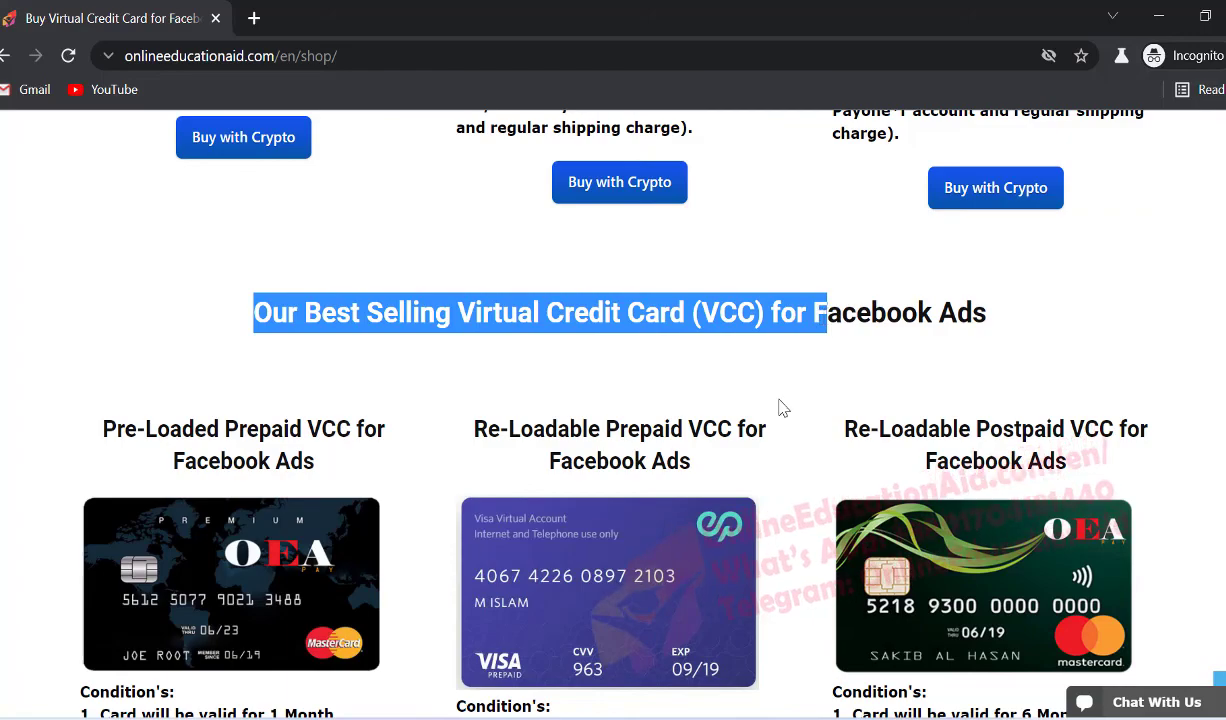
left_click(780, 405)
scroll(780, 405, "down", 8)
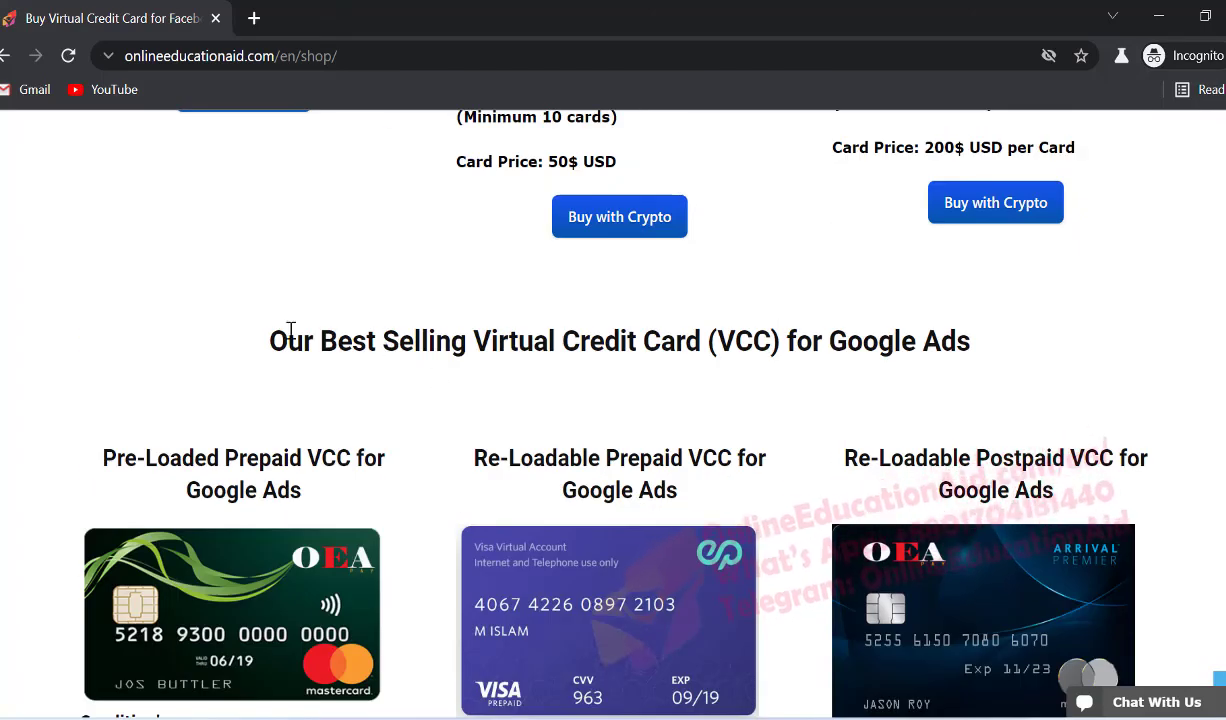
left_click_drag(284, 335, 519, 333)
scroll(640, 450, "down", 8)
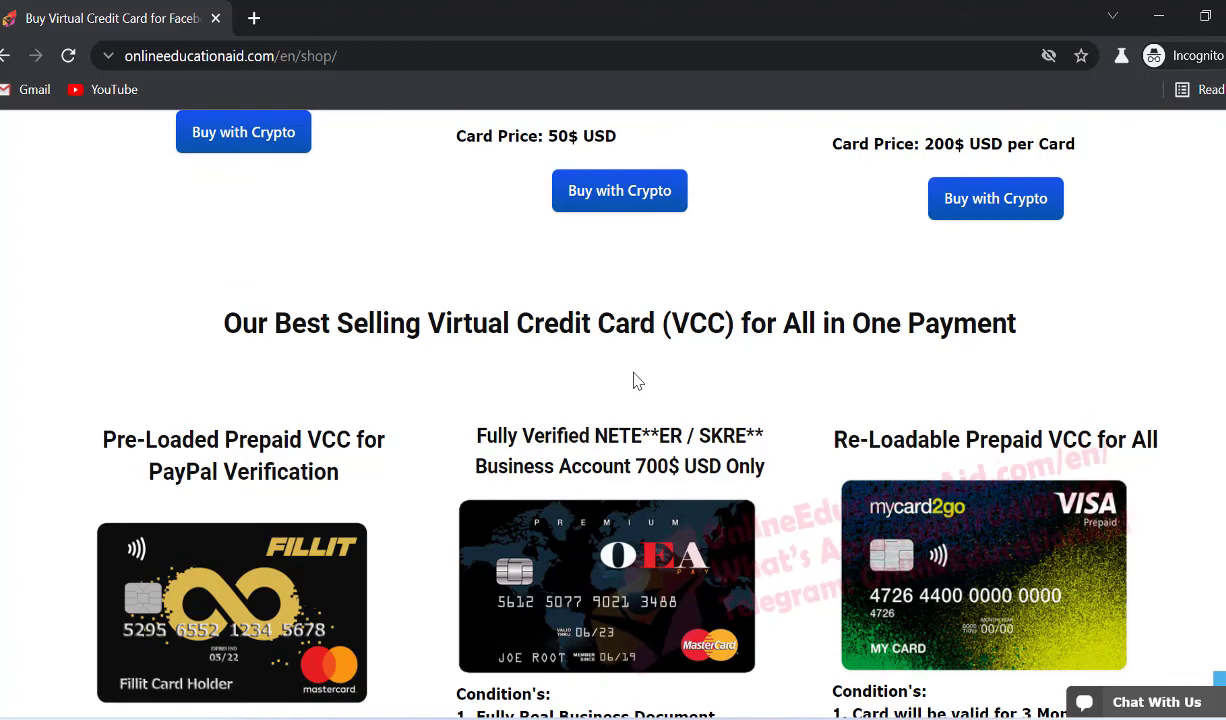
scroll(633, 380, "down", 10)
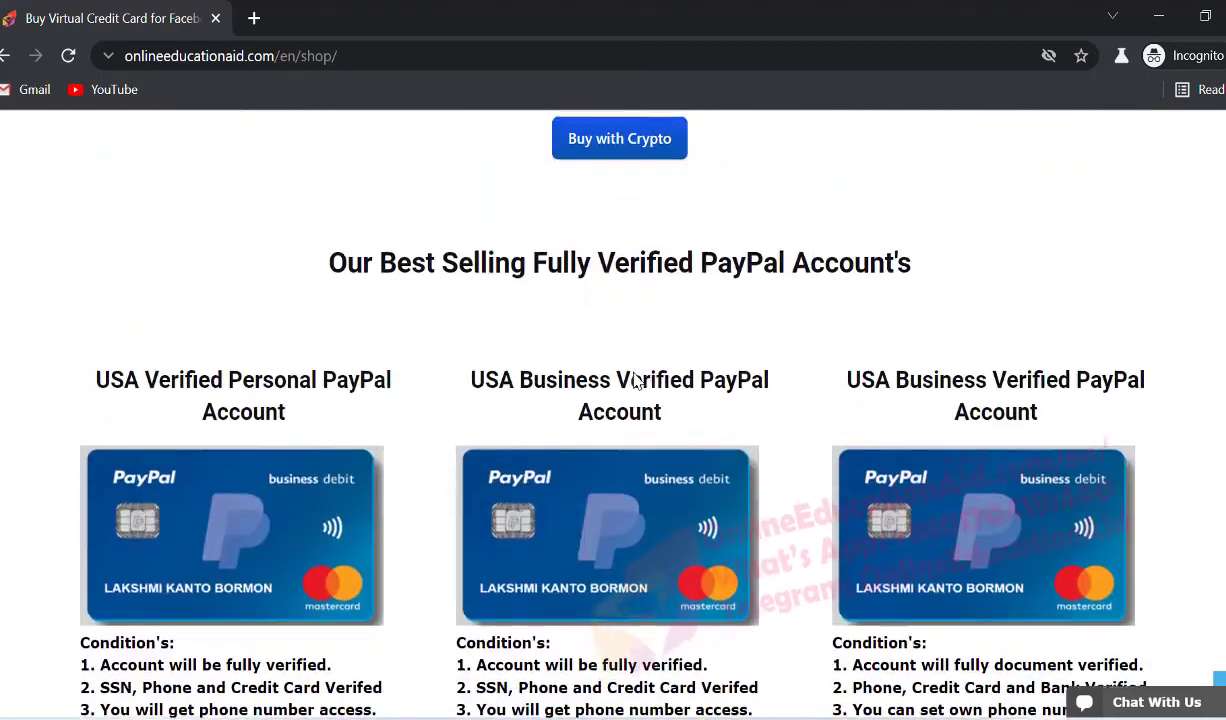
scroll(633, 378, "down", 2)
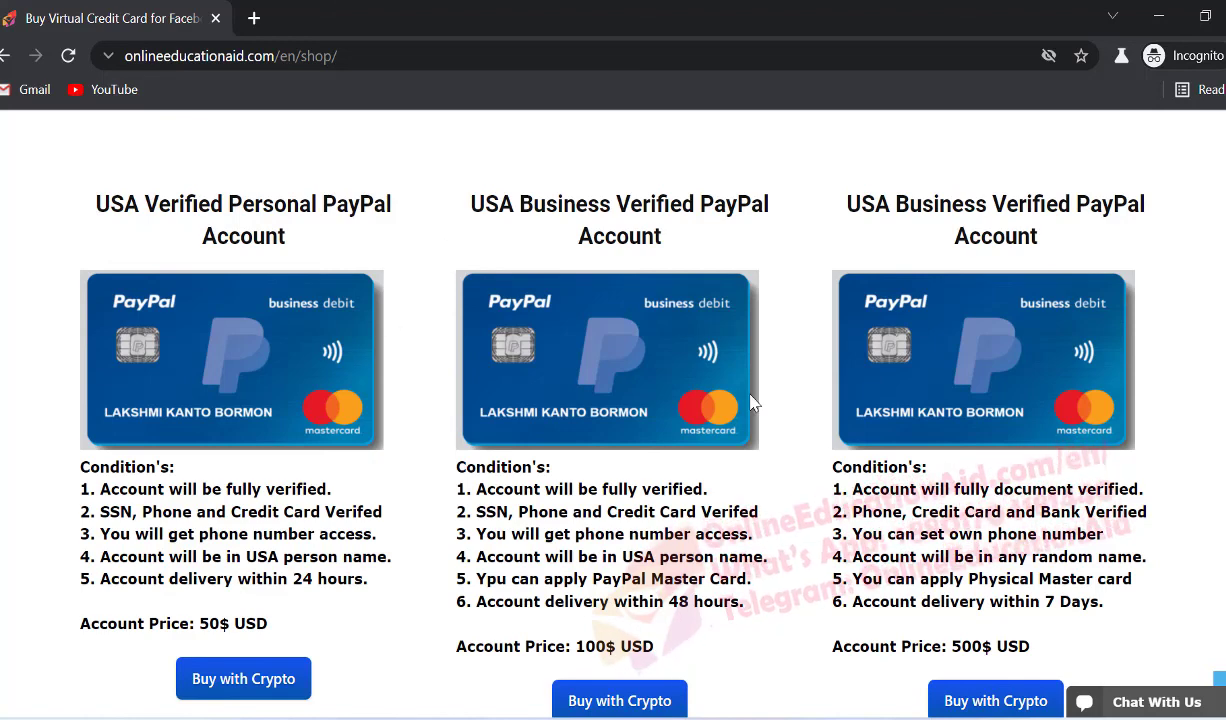
scroll(752, 400, "down", 1)
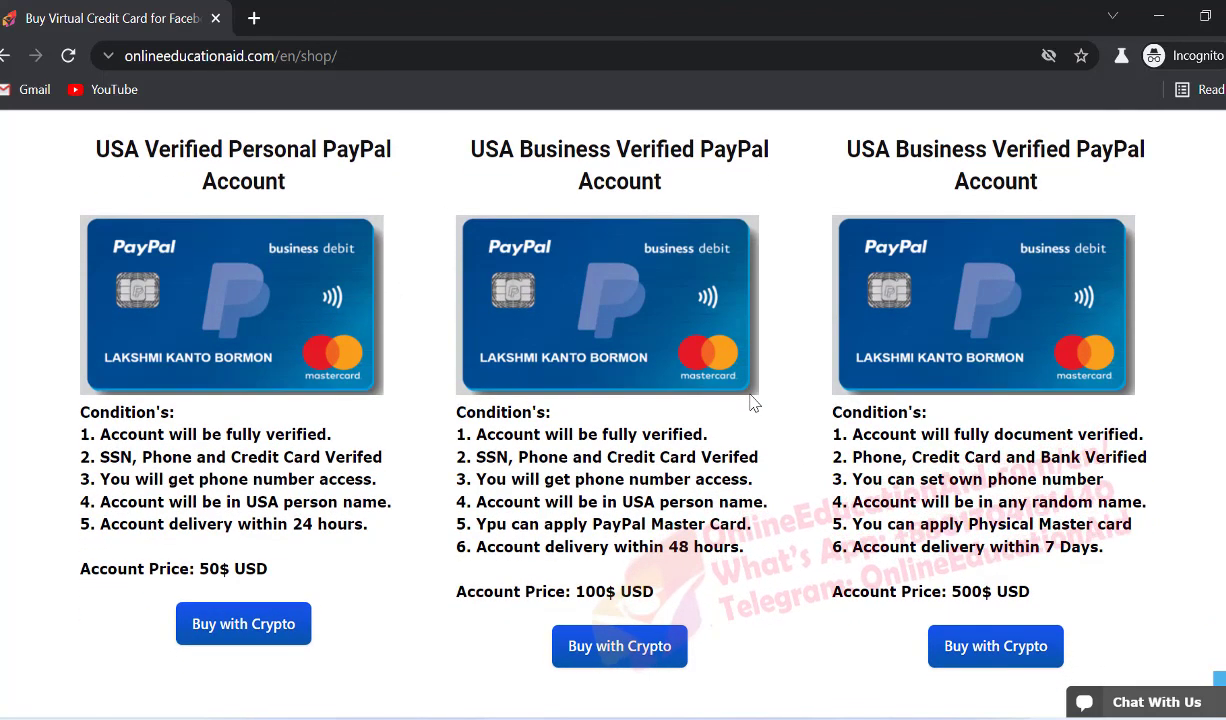